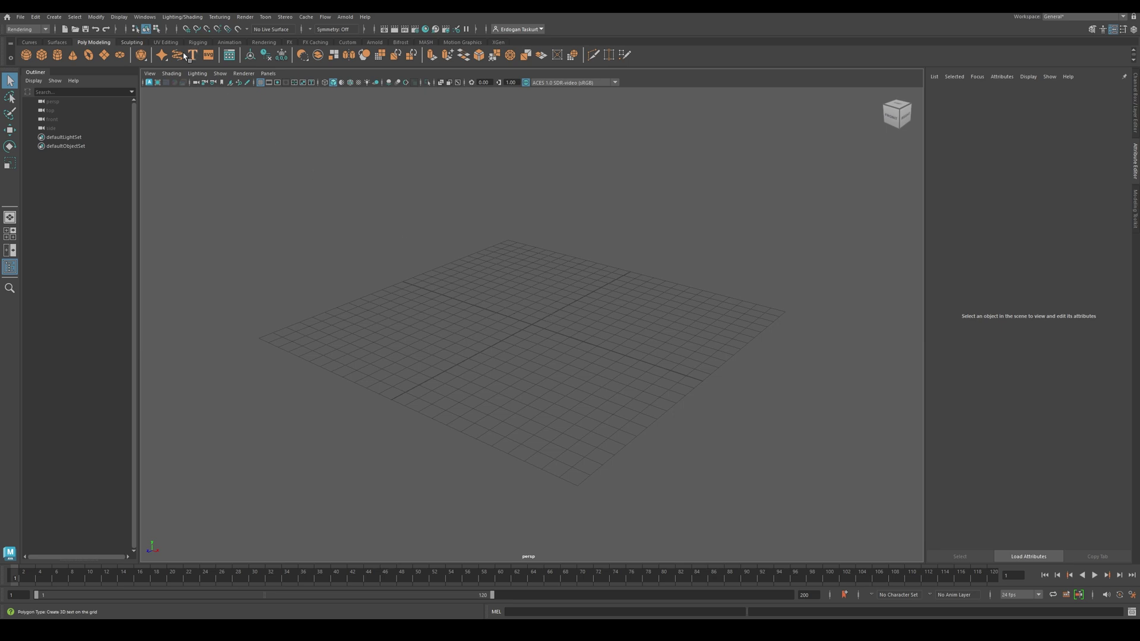
Load the Boss.mll plug-in from the Plug-in Manager after filtering the list with 'bo'
{"action": "left_click", "coordinate": [146, 18]}
{"action": "mouse_move", "coordinate": [179, 116]}
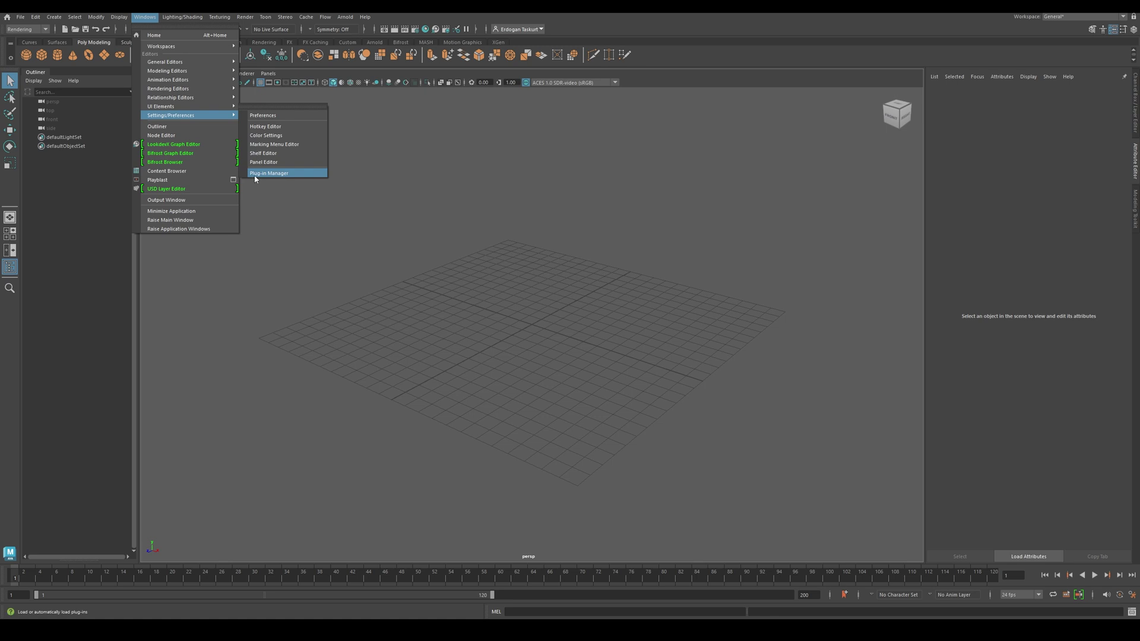
{"action": "left_click", "coordinate": [284, 177]}
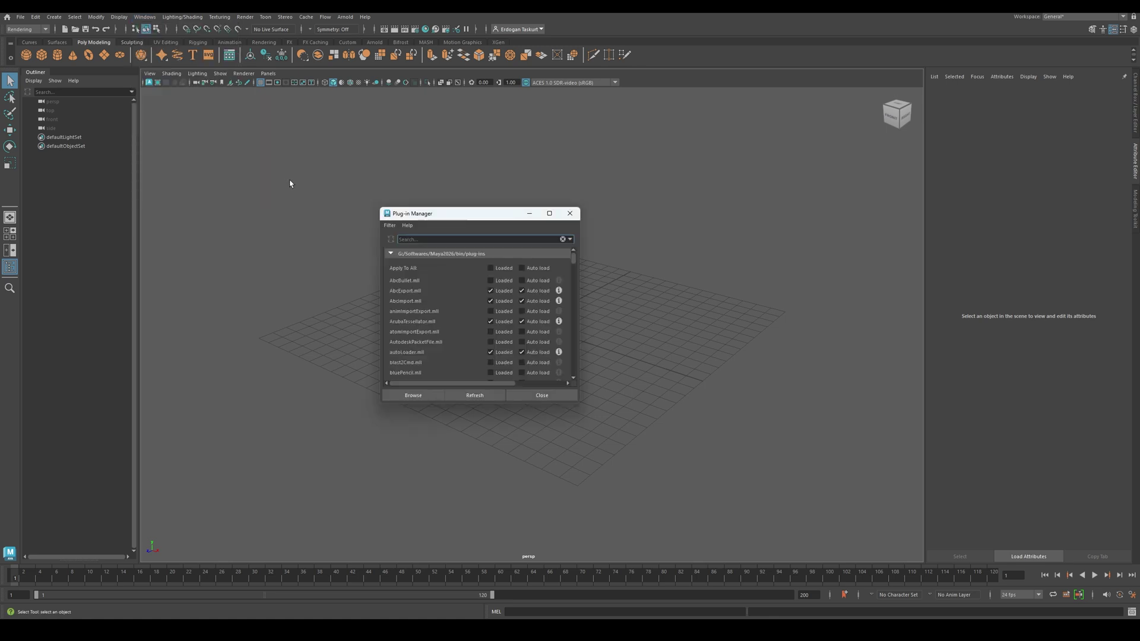
{"action": "left_click", "coordinate": [430, 241]}
{"action": "type", "text": "boss"}
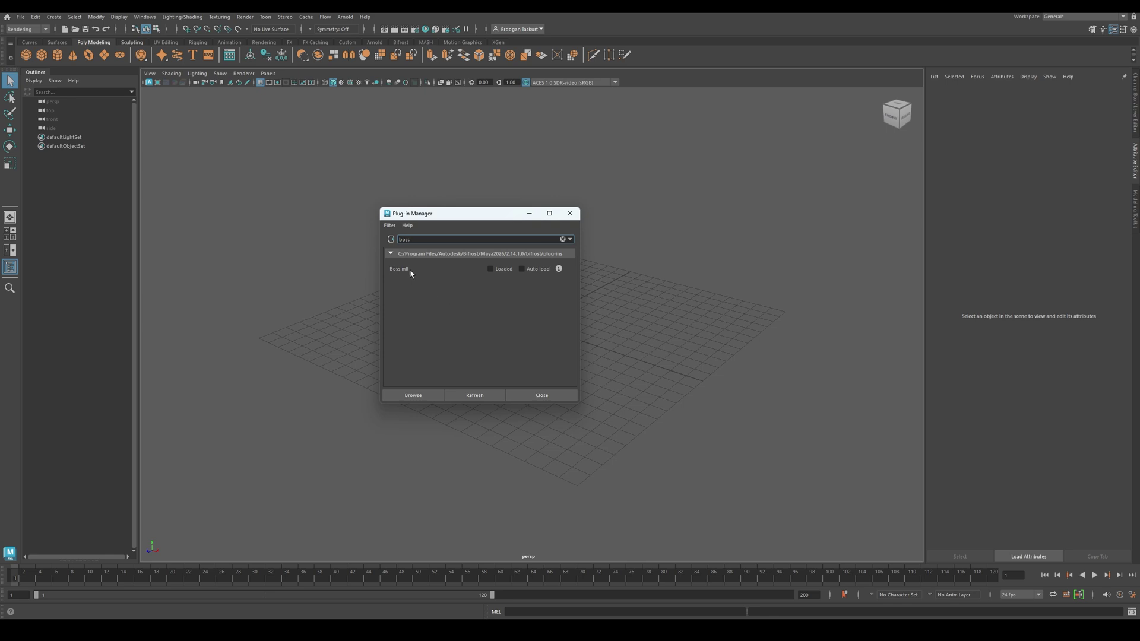
{"action": "left_click", "coordinate": [491, 269]}
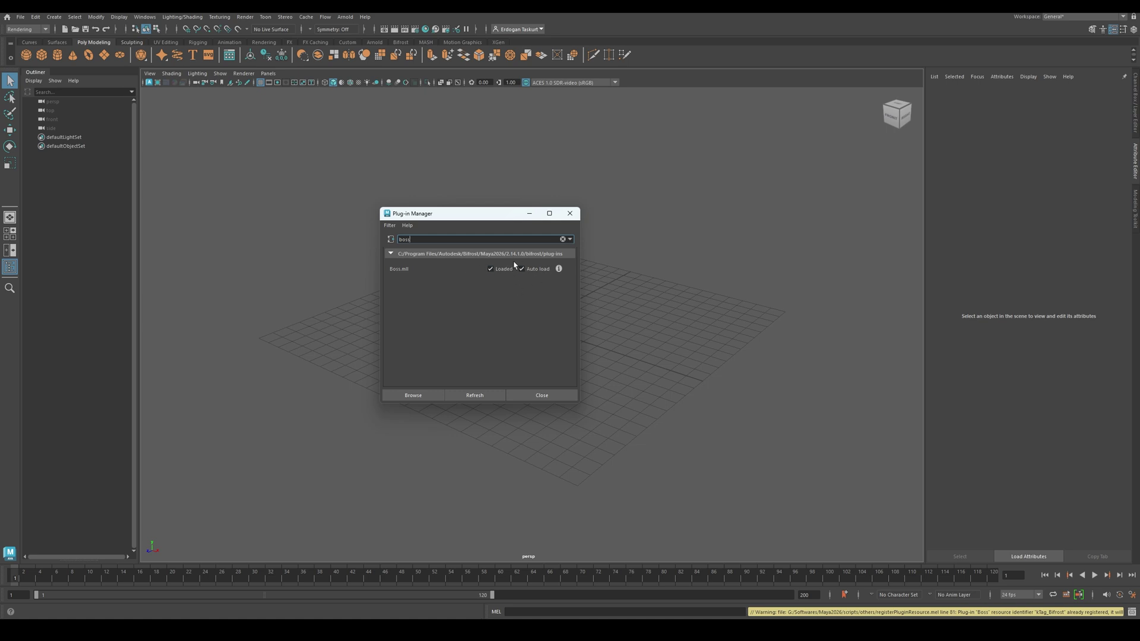
{"action": "left_click", "coordinate": [516, 395]}
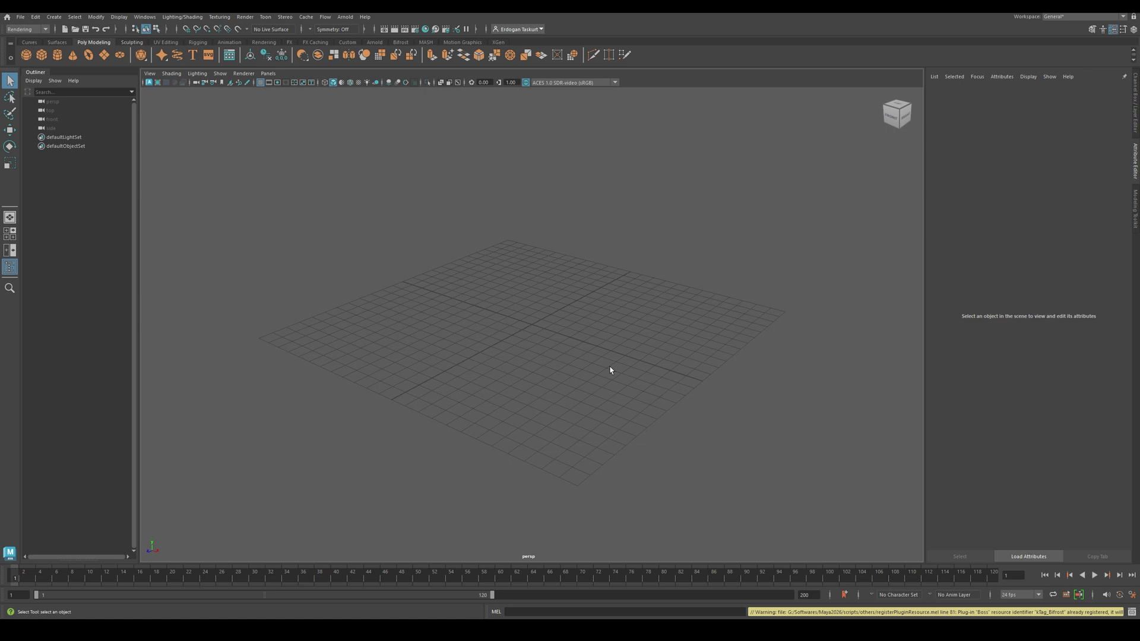
Create a polygon plane and rename it Ocean_Mesh
{"action": "left_click", "coordinate": [104, 54]}
{"action": "left_click_drag", "start_coordinate": [537, 298], "coordinate": [493, 325], "text": "alt"}
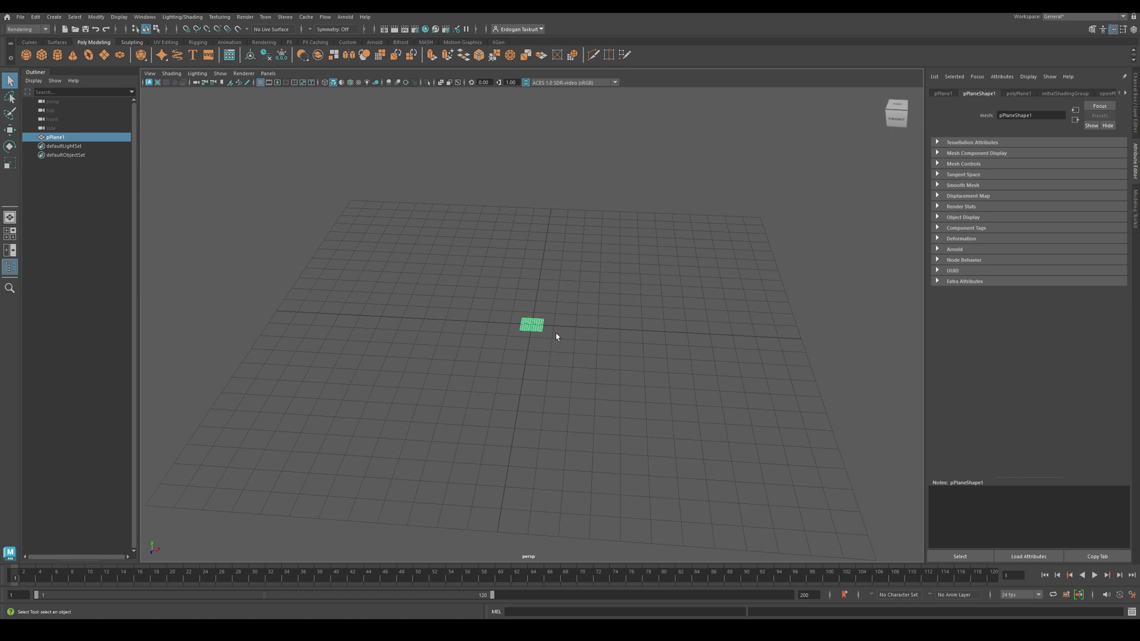
{"action": "double_click", "coordinate": [101, 137]}
{"action": "type", "text": "Ocean_Mesh"}
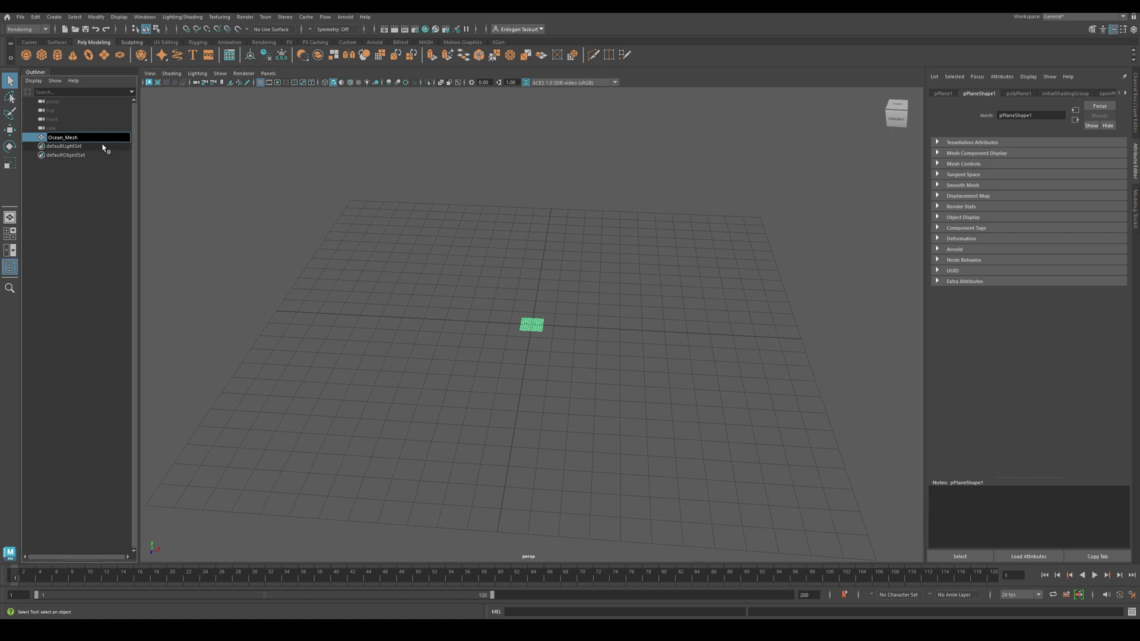
{"action": "key", "text": "Return"}
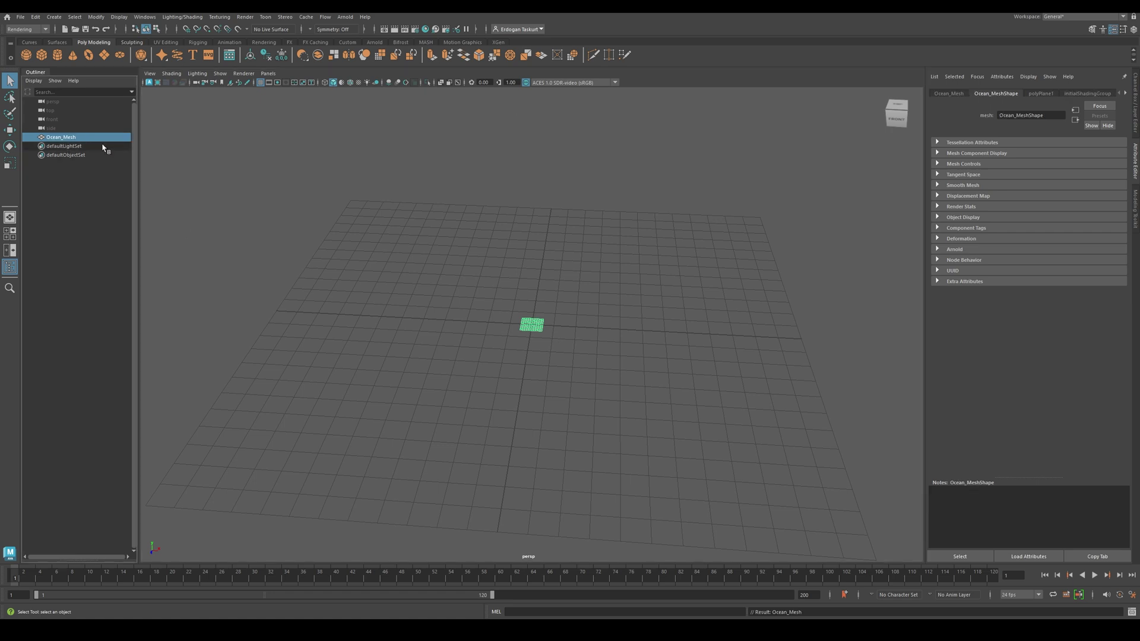
Scale Ocean_Mesh to 100 on X, Y and Z in the Channel Box
{"action": "left_click", "coordinate": [1137, 113]}
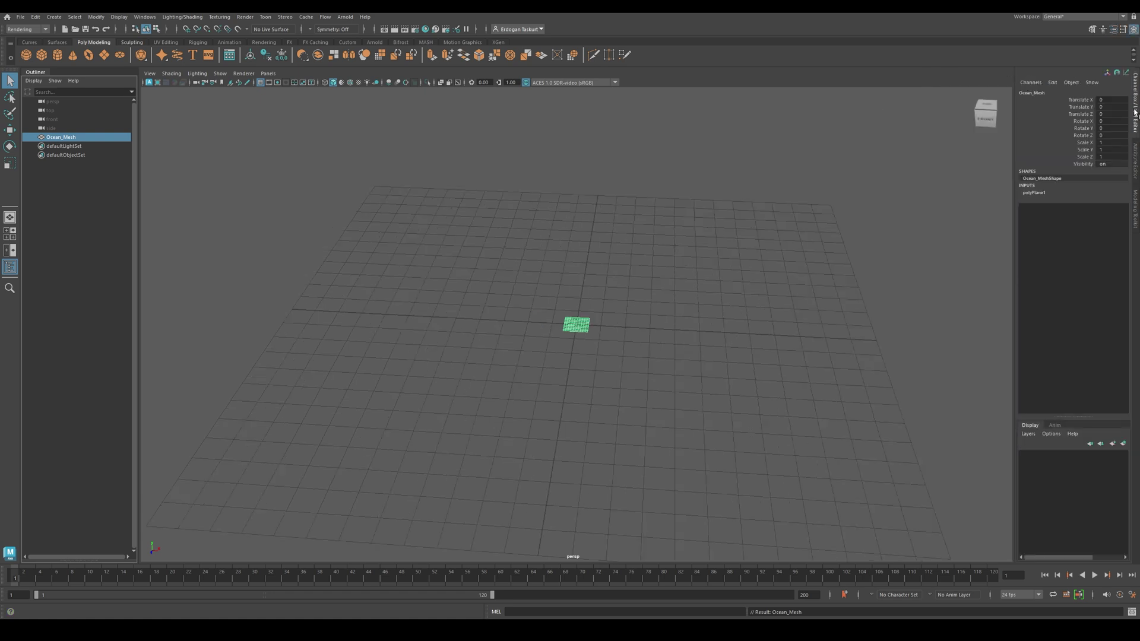
{"action": "left_click", "coordinate": [1102, 142]}
{"action": "type", "text": "100"}
{"action": "key", "text": "Tab"}
{"action": "type", "text": "100"}
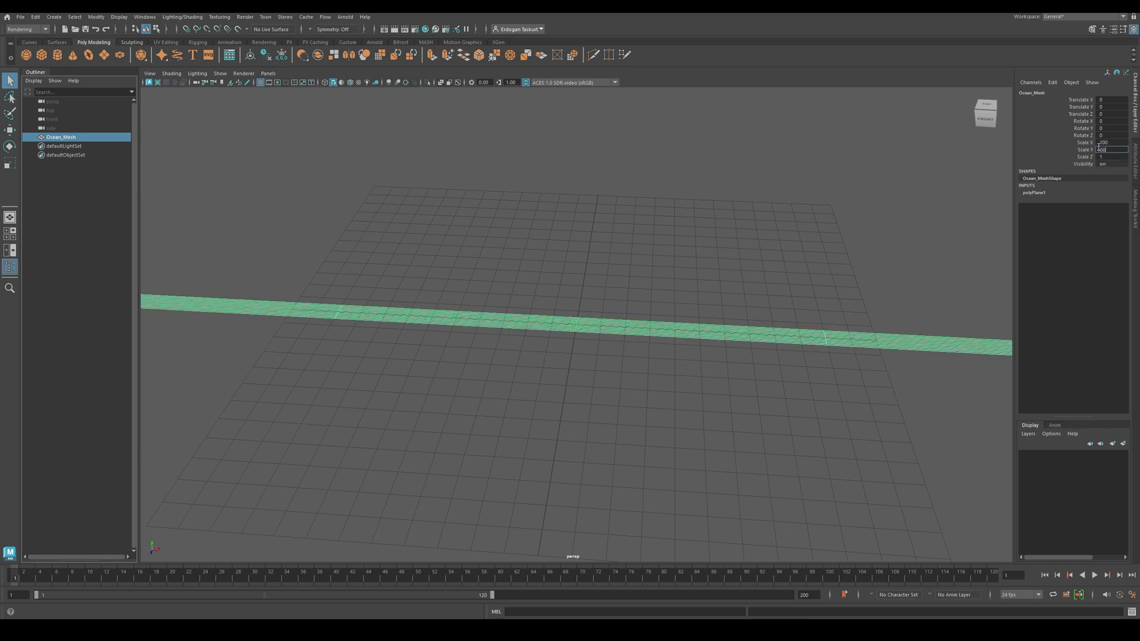
{"action": "key", "text": "Tab"}
{"action": "type", "text": "100"}
{"action": "key", "text": "Return"}
{"action": "scroll", "coordinate": [671, 293], "scroll_direction": "down", "scroll_amount": 6}
{"action": "left_click_drag", "start_coordinate": [671, 291], "coordinate": [641, 279], "text": "alt"}
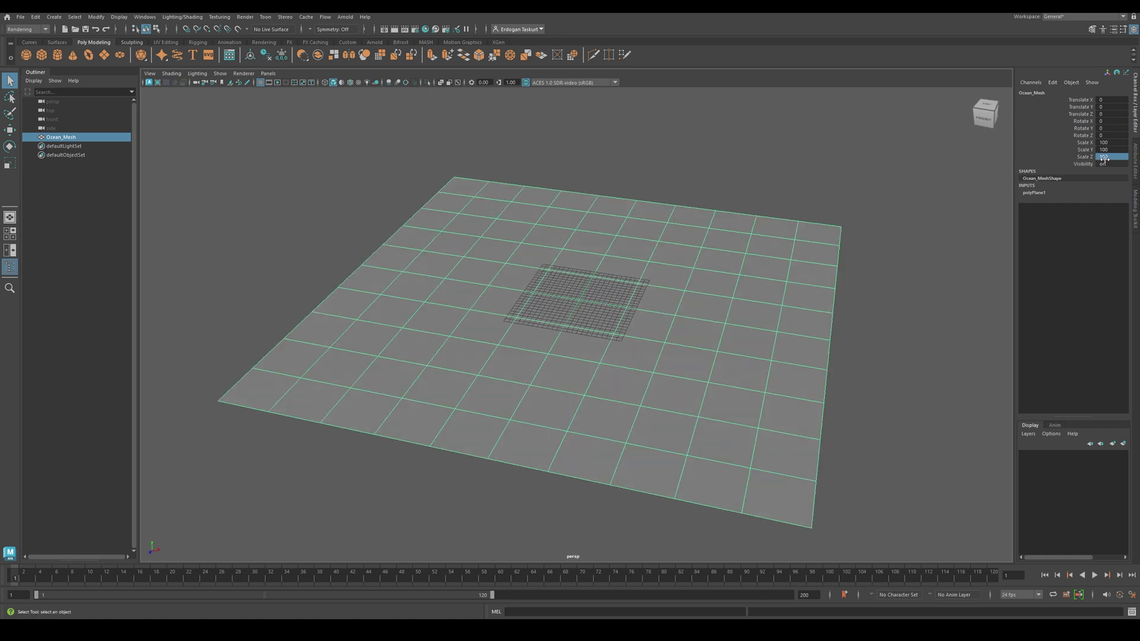
Set the polyPlane1 Subdivisions Width and Height to 100 each
{"action": "left_click", "coordinate": [1135, 167]}
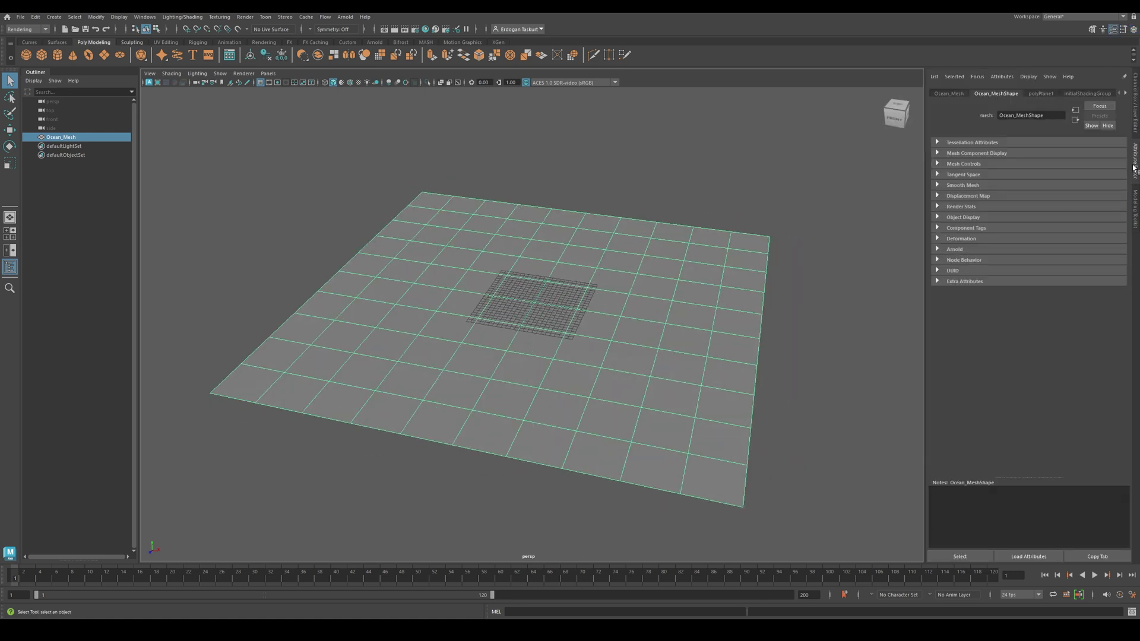
{"action": "left_click", "coordinate": [1042, 94]}
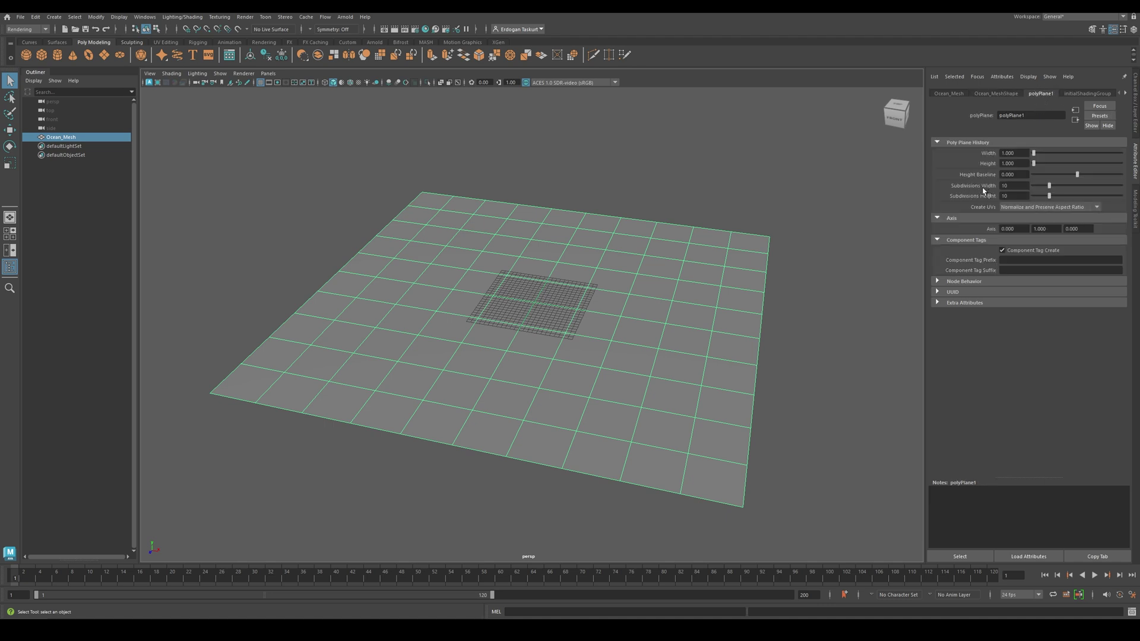
{"action": "double_click", "coordinate": [1008, 186]}
{"action": "type", "text": "100"}
{"action": "key", "text": "Tab"}
{"action": "type", "text": "100"}
{"action": "key", "text": "Return"}
{"action": "left_click_drag", "start_coordinate": [757, 385], "coordinate": [661, 344], "text": "alt"}
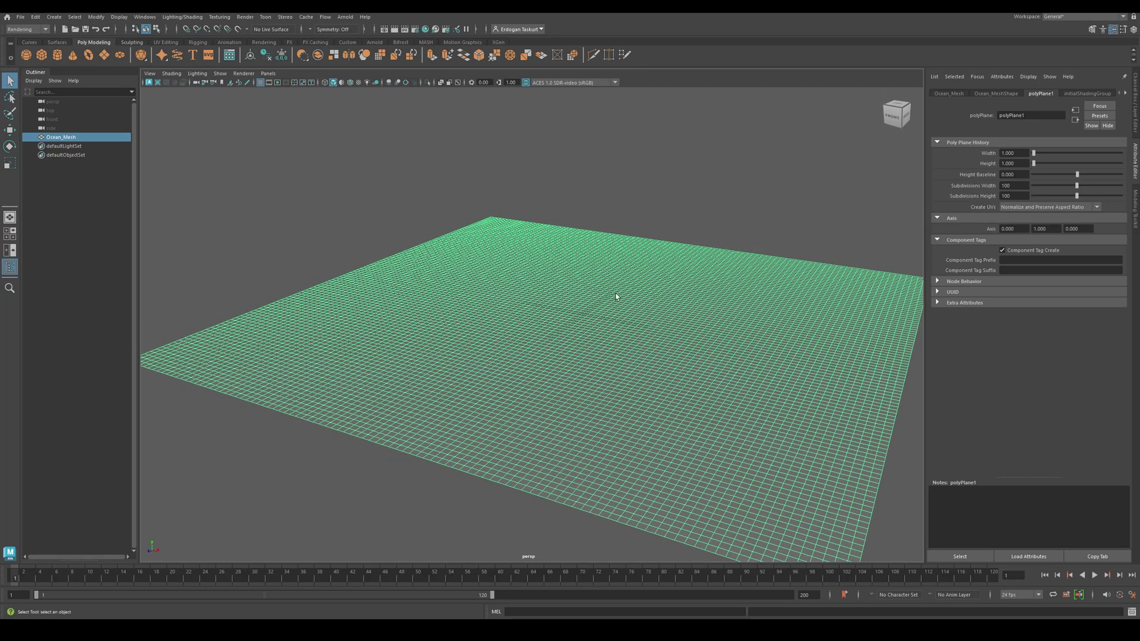
Freeze the plane's transformations and delete its construction history
{"action": "left_click", "coordinate": [281, 56]}
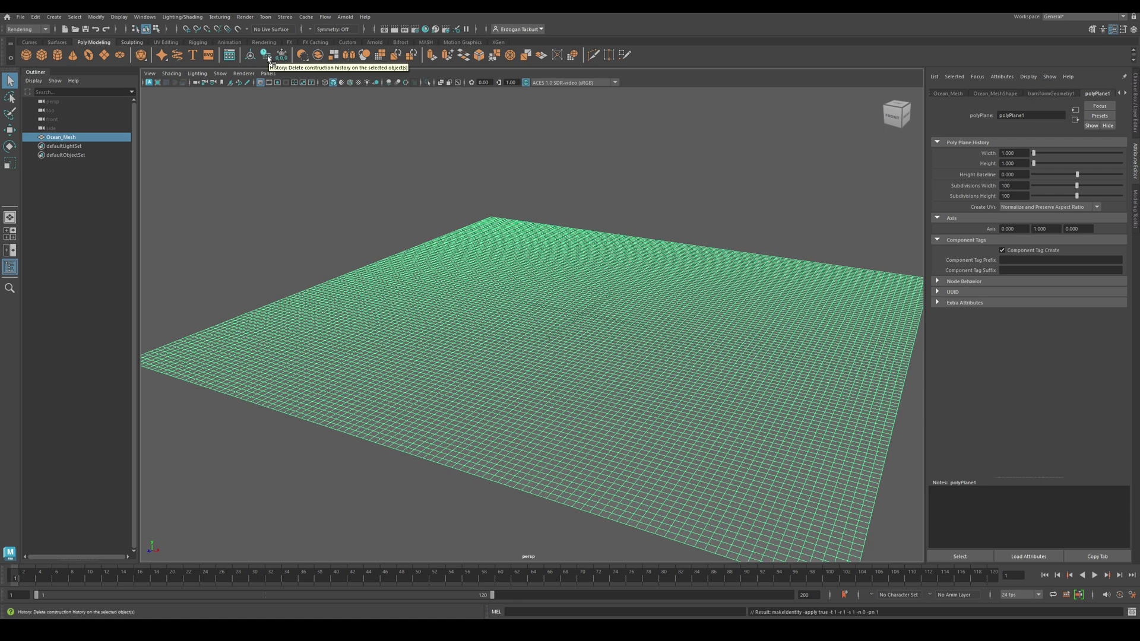
{"action": "left_click", "coordinate": [267, 57]}
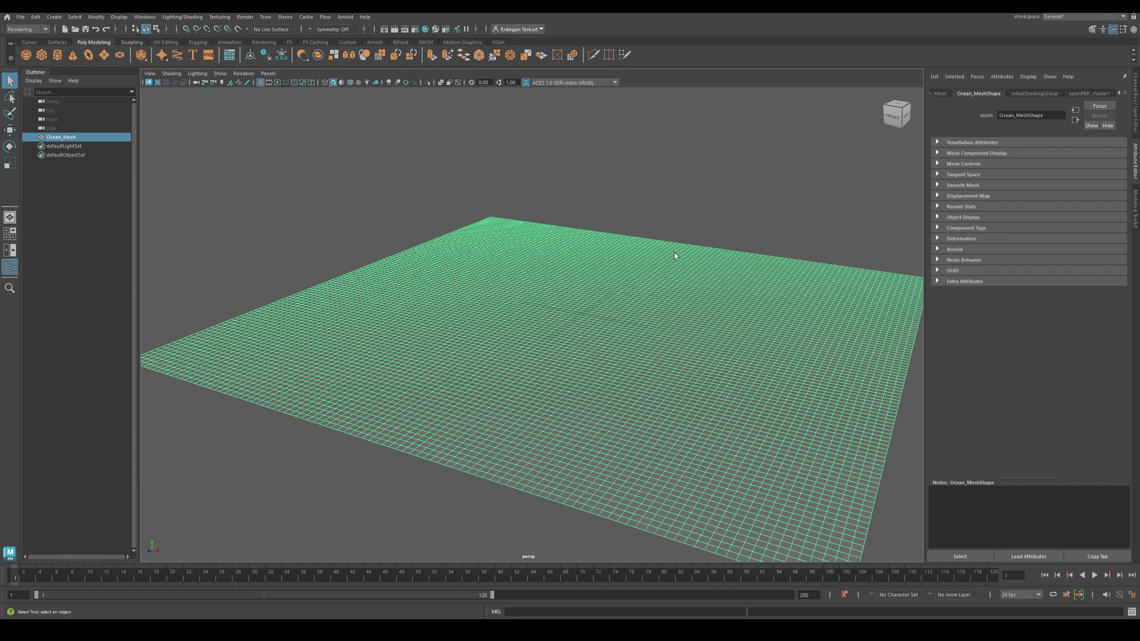
{"action": "left_click_drag", "start_coordinate": [677, 252], "coordinate": [308, 194], "text": "alt"}
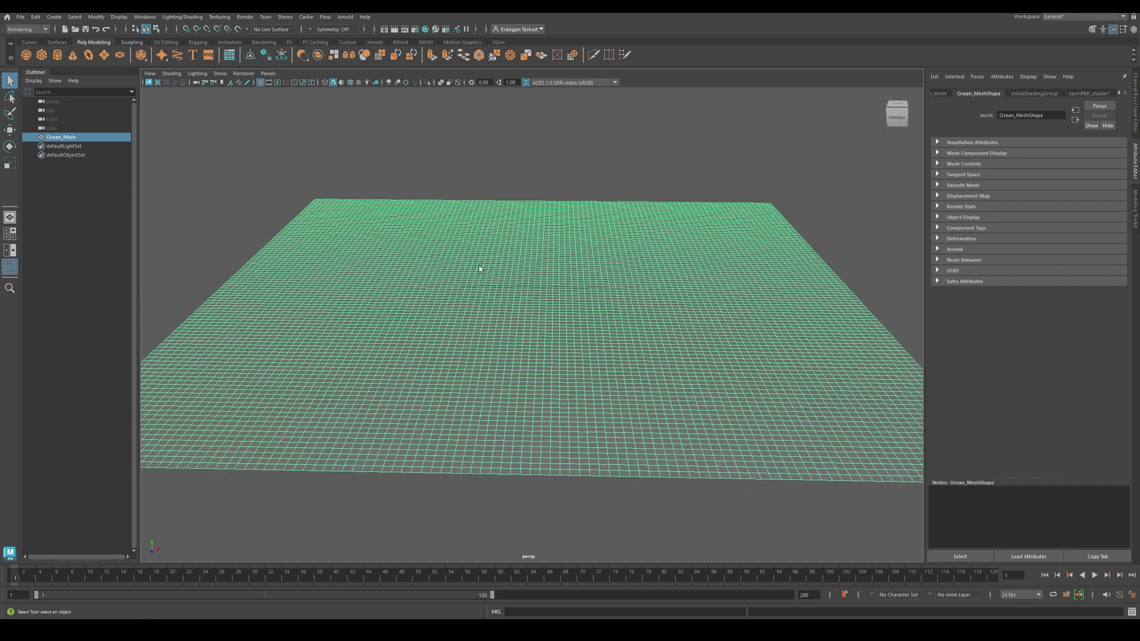
Create a polygon sphere named Collider_Mesh
{"action": "left_click", "coordinate": [463, 184]}
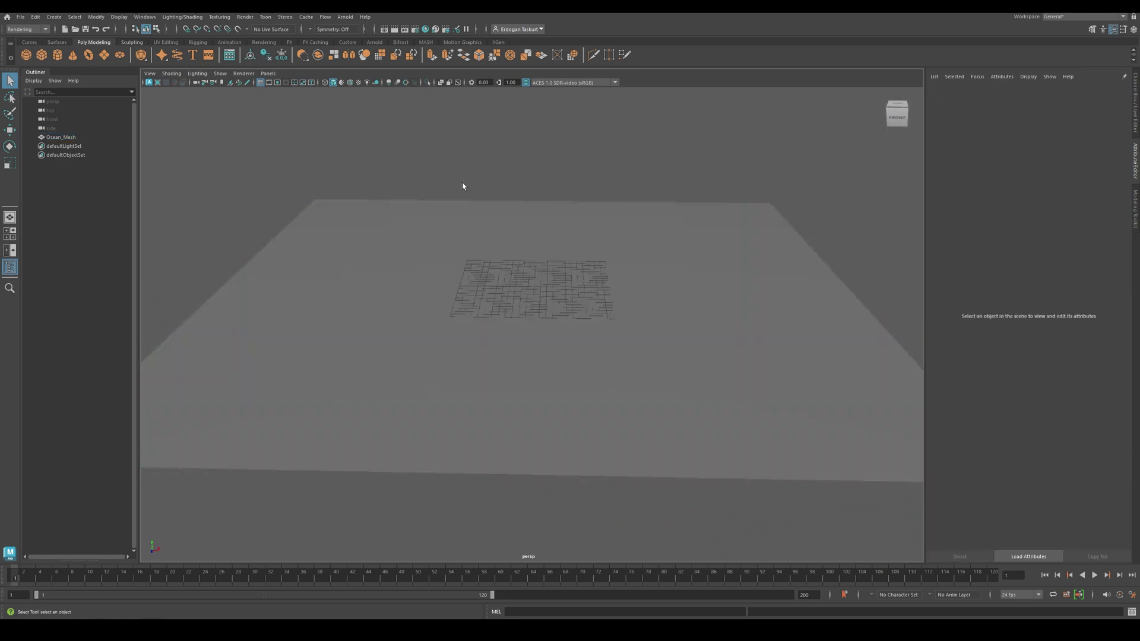
{"action": "left_click", "coordinate": [25, 56]}
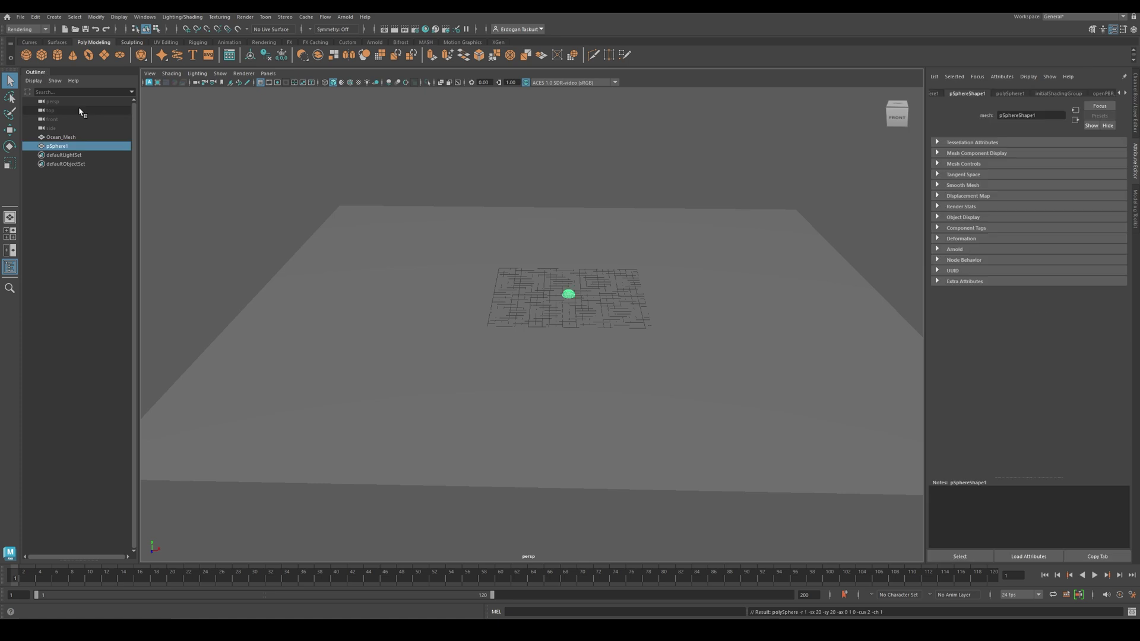
{"action": "double_click", "coordinate": [62, 145]}
{"action": "key", "text": "Caps_Lock"}
{"action": "type", "text": "Coll"}
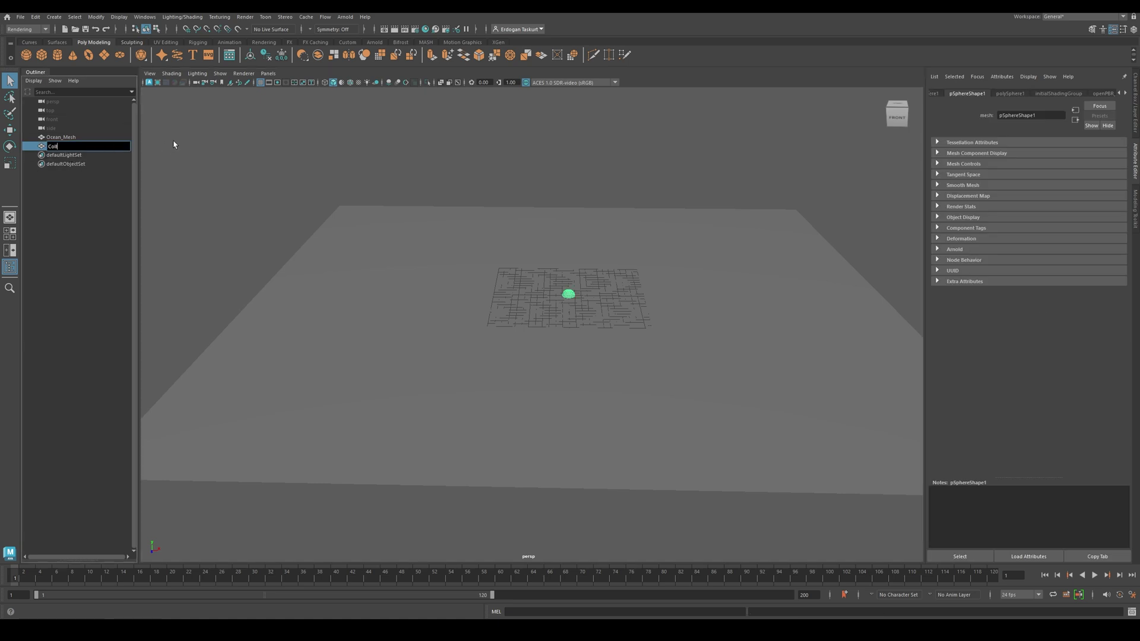
{"action": "type", "text": "ider_Mesh"}
{"action": "key", "text": "Return"}
{"action": "left_click_drag", "start_coordinate": [490, 238], "coordinate": [507, 242], "text": "alt"}
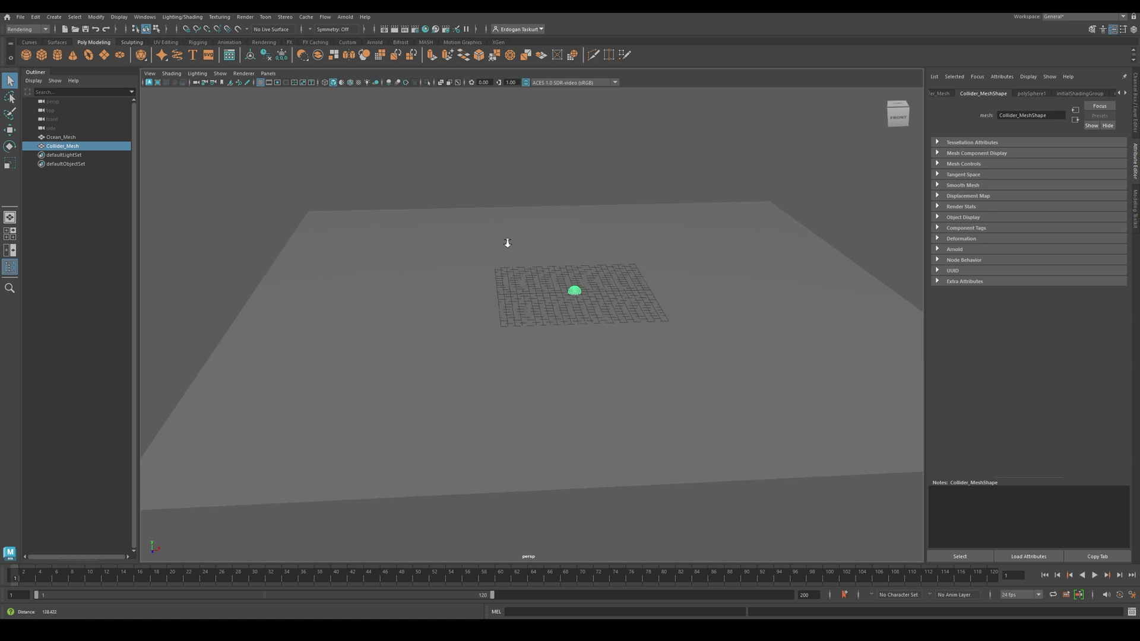
{"action": "right_click_drag", "start_coordinate": [507, 242], "coordinate": [554, 232], "text": "alt"}
{"action": "left_click_drag", "start_coordinate": [555, 232], "coordinate": [559, 242], "text": "alt"}
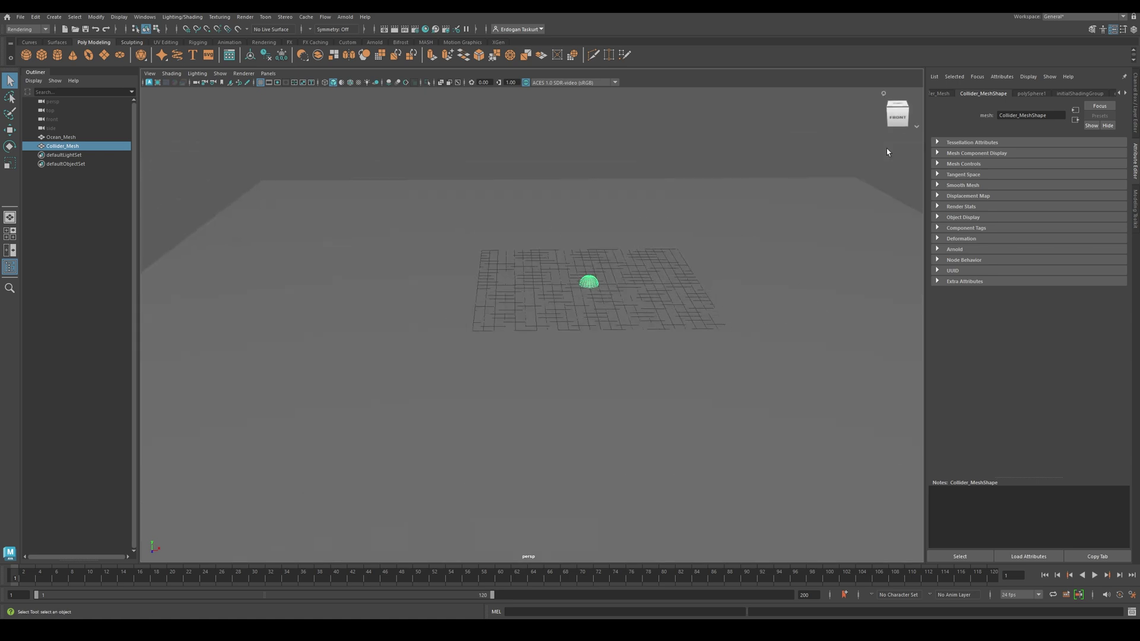
Scale Collider_Mesh uniformly, first to 10, then to 5 on all axes
{"action": "left_click", "coordinate": [1136, 98]}
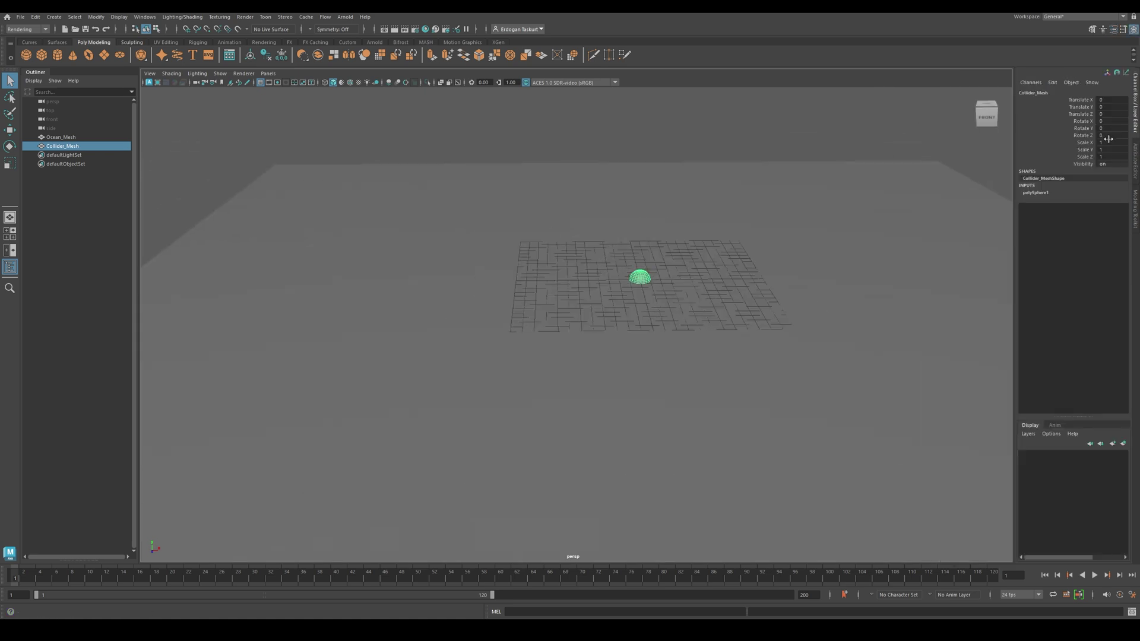
{"action": "left_click_drag", "start_coordinate": [1109, 143], "coordinate": [1119, 156]}
{"action": "type", "text": "10"}
{"action": "key", "text": "Return"}
{"action": "scroll", "coordinate": [730, 339], "scroll_direction": "down", "scroll_amount": 3}
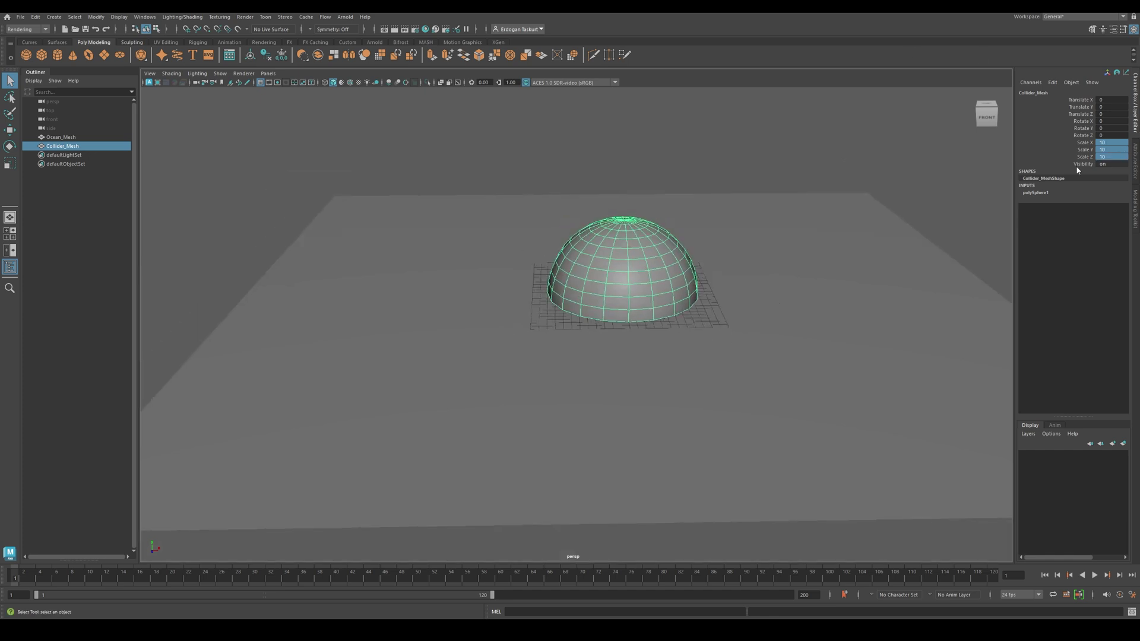
{"action": "left_click_drag", "start_coordinate": [1115, 142], "coordinate": [1118, 156]}
{"action": "key", "text": "Return"}
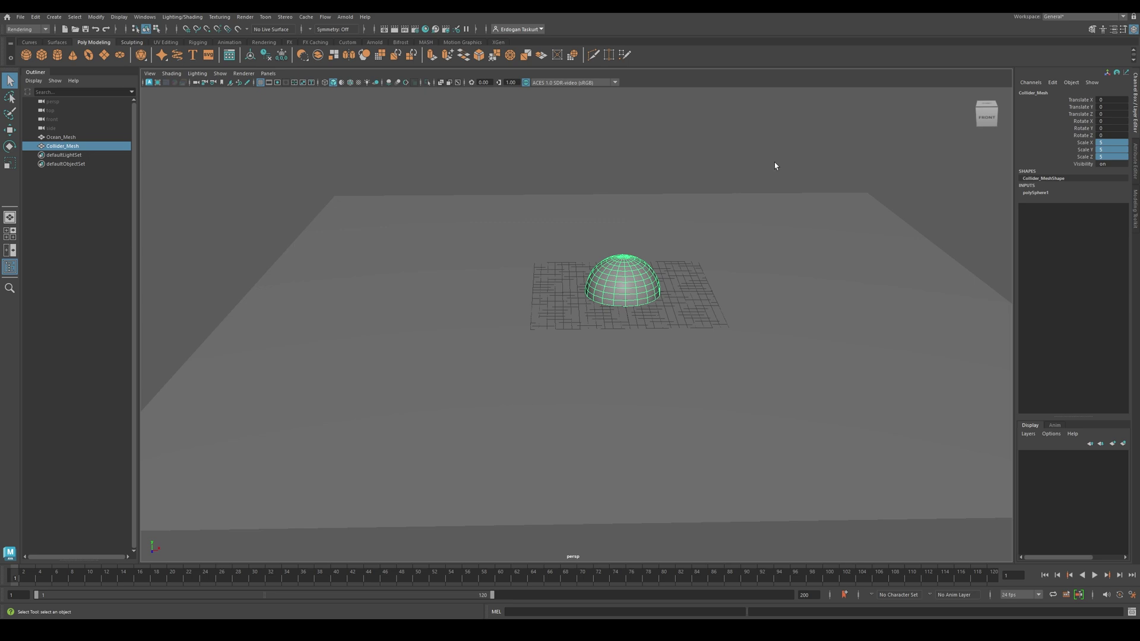
{"action": "left_click_drag", "start_coordinate": [711, 219], "coordinate": [650, 296], "text": "alt"}
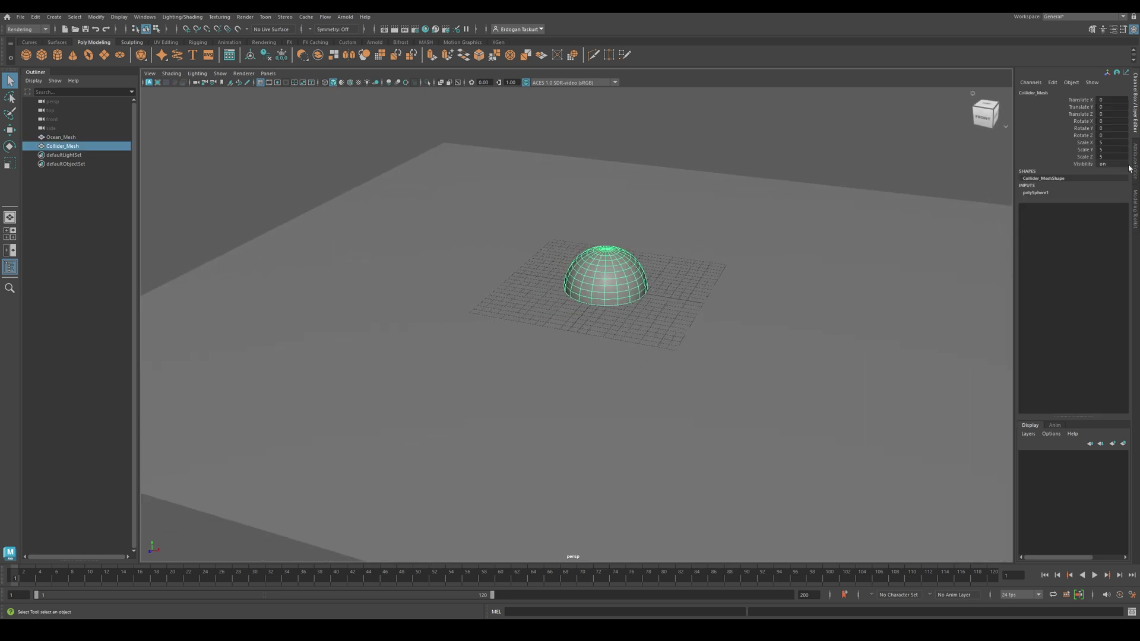
Freeze the collider's transformations, delete its history, and clear the selection
{"action": "left_click", "coordinate": [282, 58]}
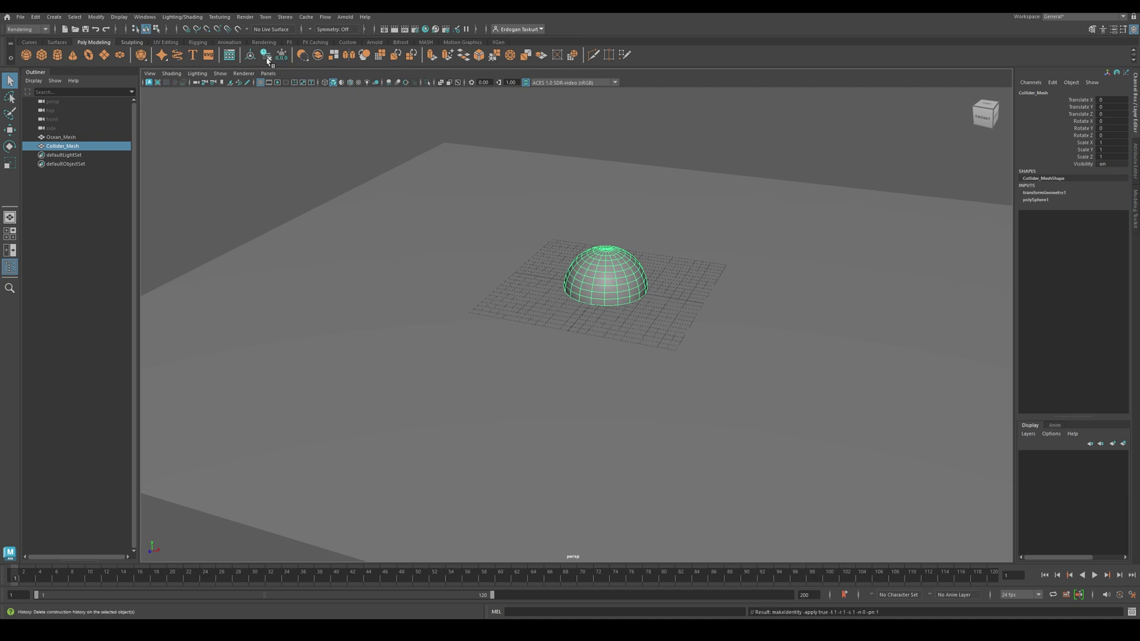
{"action": "left_click", "coordinate": [268, 59]}
{"action": "left_click", "coordinate": [693, 145]}
{"action": "left_click_drag", "start_coordinate": [693, 146], "coordinate": [593, 190], "text": "alt"}
{"action": "left_click", "coordinate": [615, 259]}
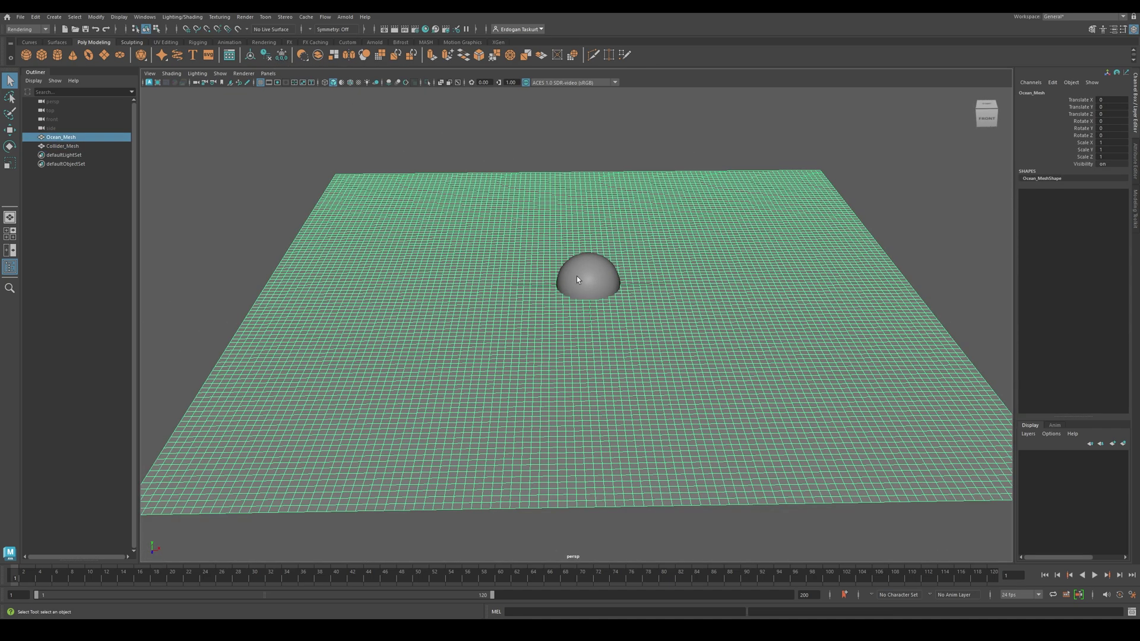
{"action": "left_click", "coordinate": [577, 277], "text": "shift"}
{"action": "left_click", "coordinate": [574, 112]}
{"action": "left_click_drag", "start_coordinate": [659, 167], "coordinate": [643, 209], "text": "alt"}
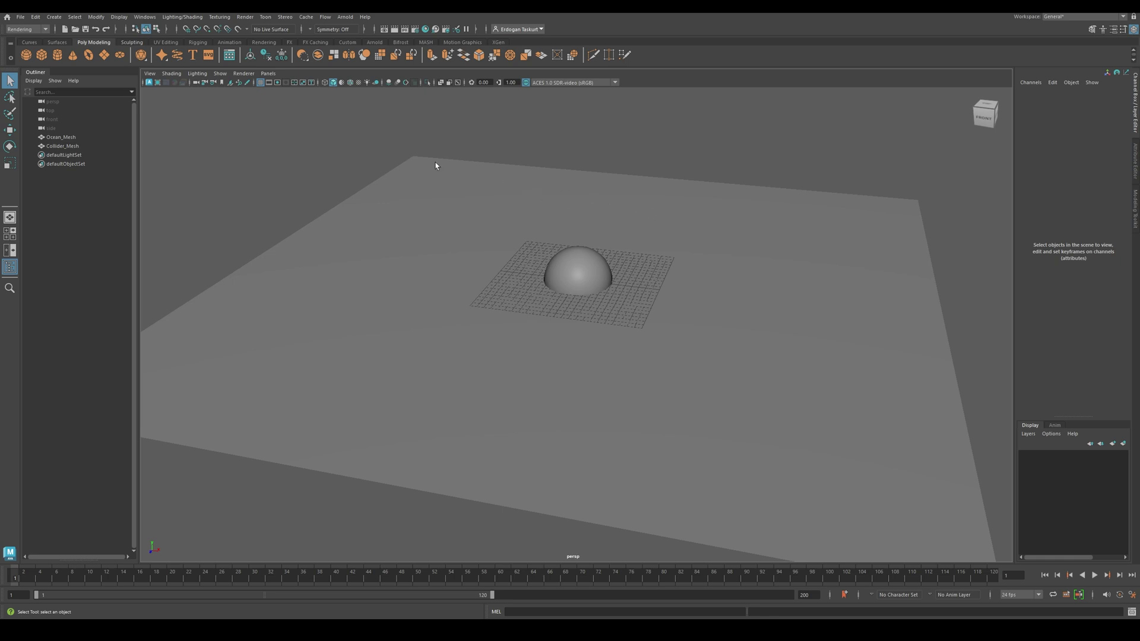
Switch to the FX menu set and open the Boss Ripple / Wave Generator window
{"action": "left_click", "coordinate": [26, 29]}
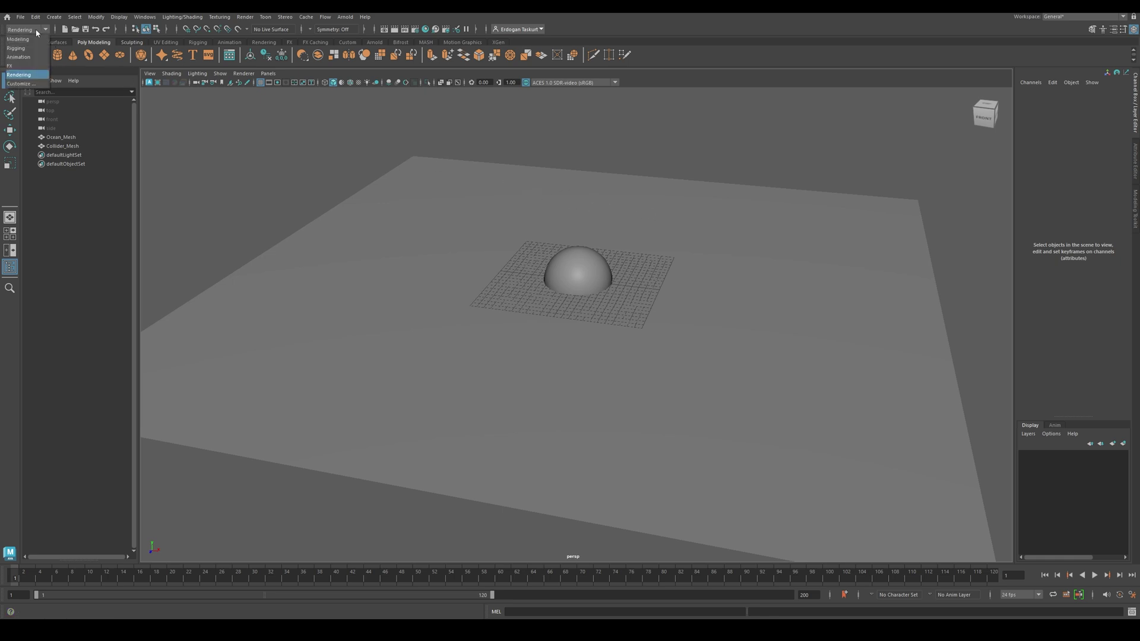
{"action": "left_click", "coordinate": [24, 66]}
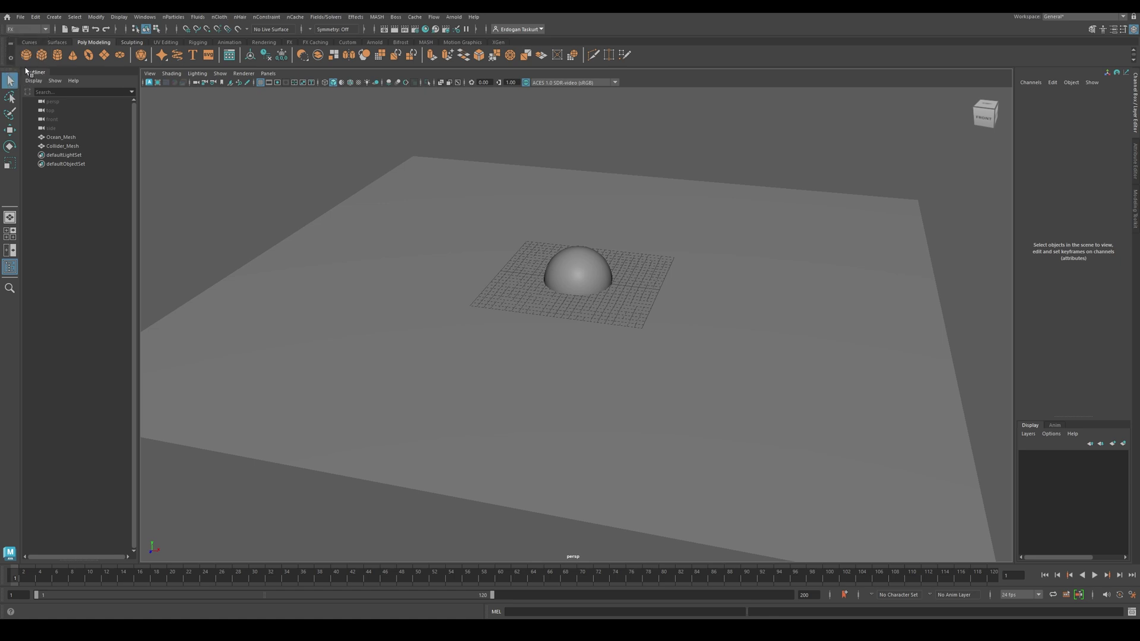
{"action": "left_click", "coordinate": [395, 17]}
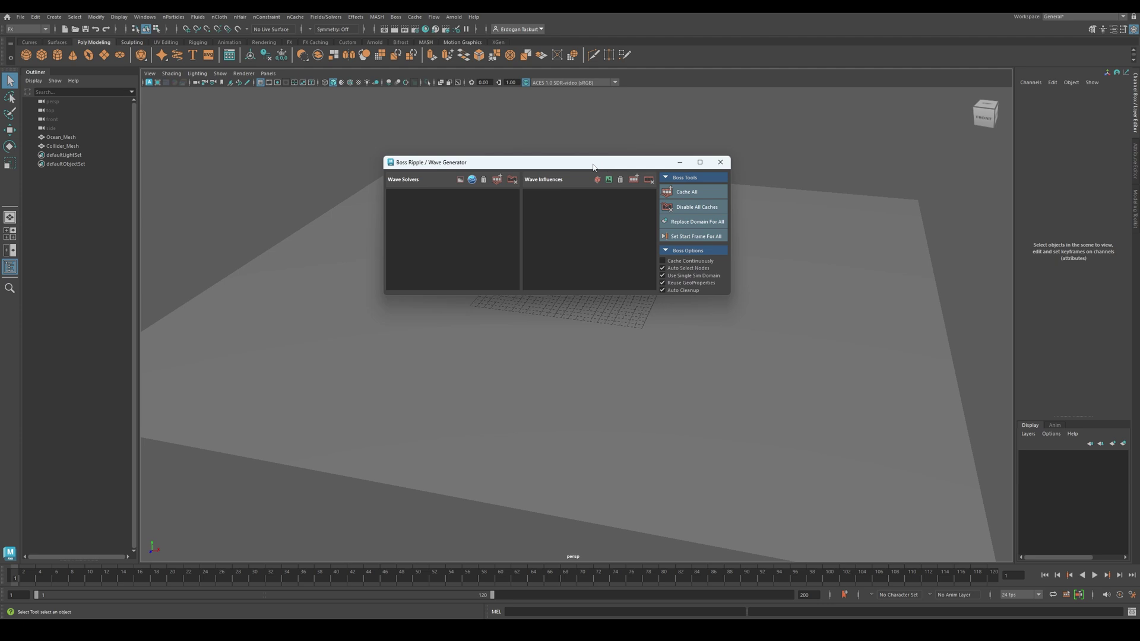
{"action": "left_click_drag", "start_coordinate": [594, 169], "coordinate": [848, 138]}
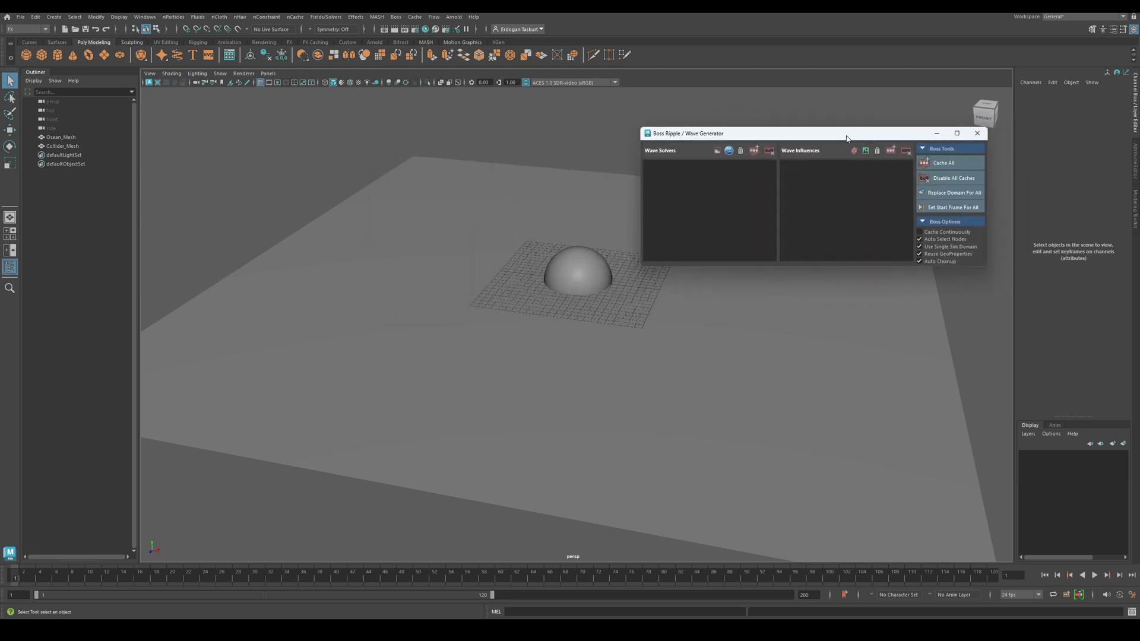
Create BossWaveSolver1 with Ocean_Mesh selected as the simulation domain
{"action": "left_click", "coordinate": [717, 152]}
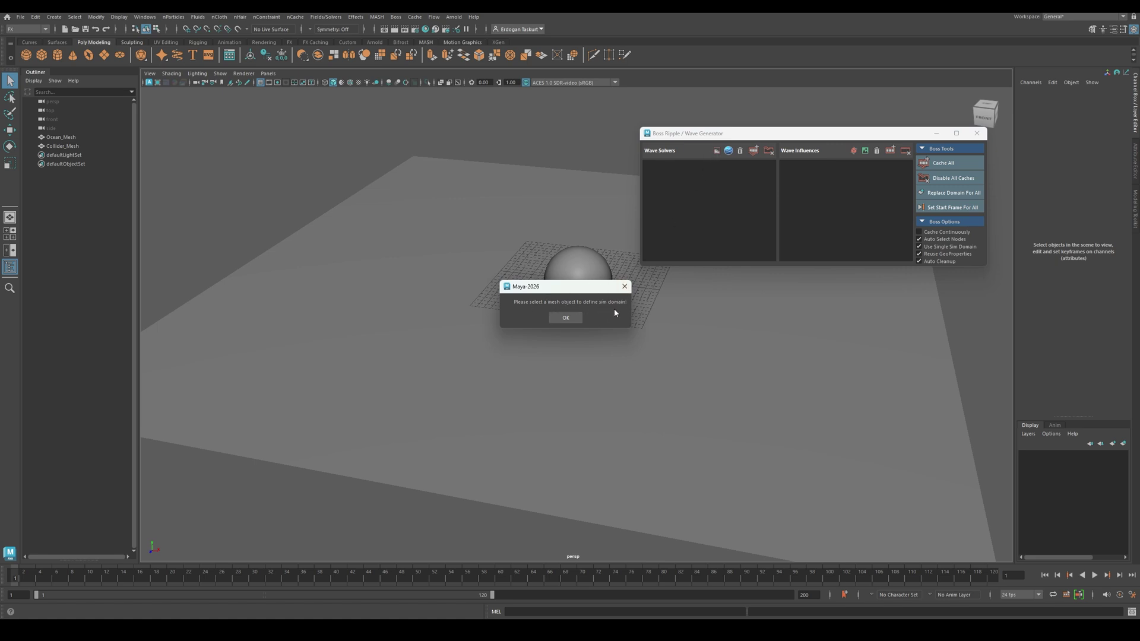
{"action": "left_click", "coordinate": [565, 318]}
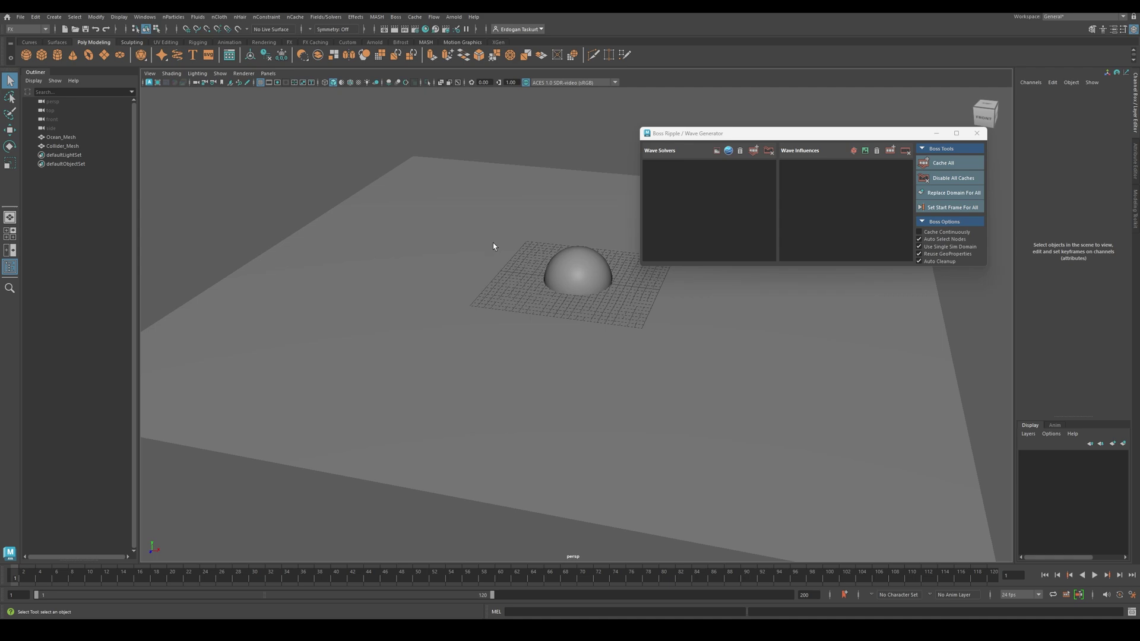
{"action": "left_click", "coordinate": [479, 209]}
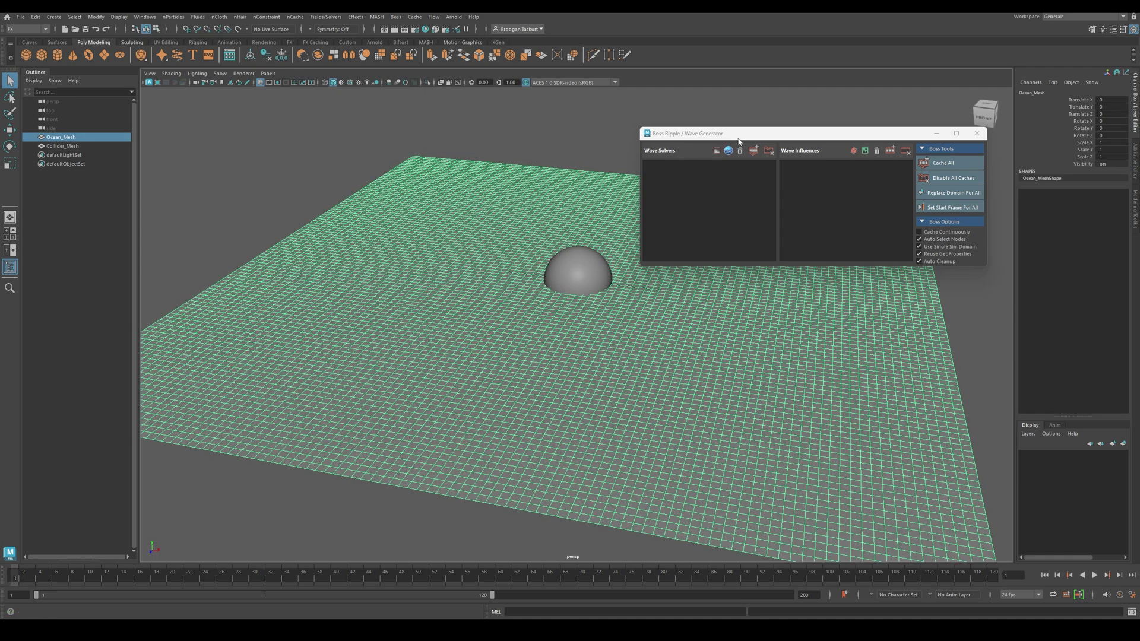
{"action": "left_click", "coordinate": [716, 152]}
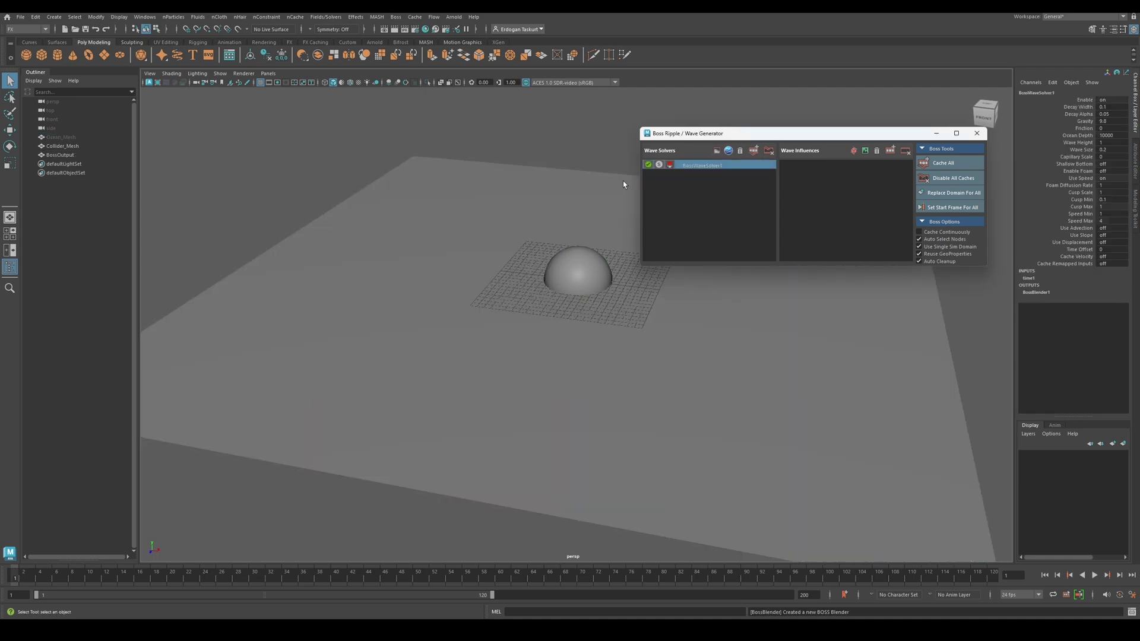
Extend the playback range end to frame 200
{"action": "left_click_drag", "start_coordinate": [563, 158], "coordinate": [564, 167], "text": "alt"}
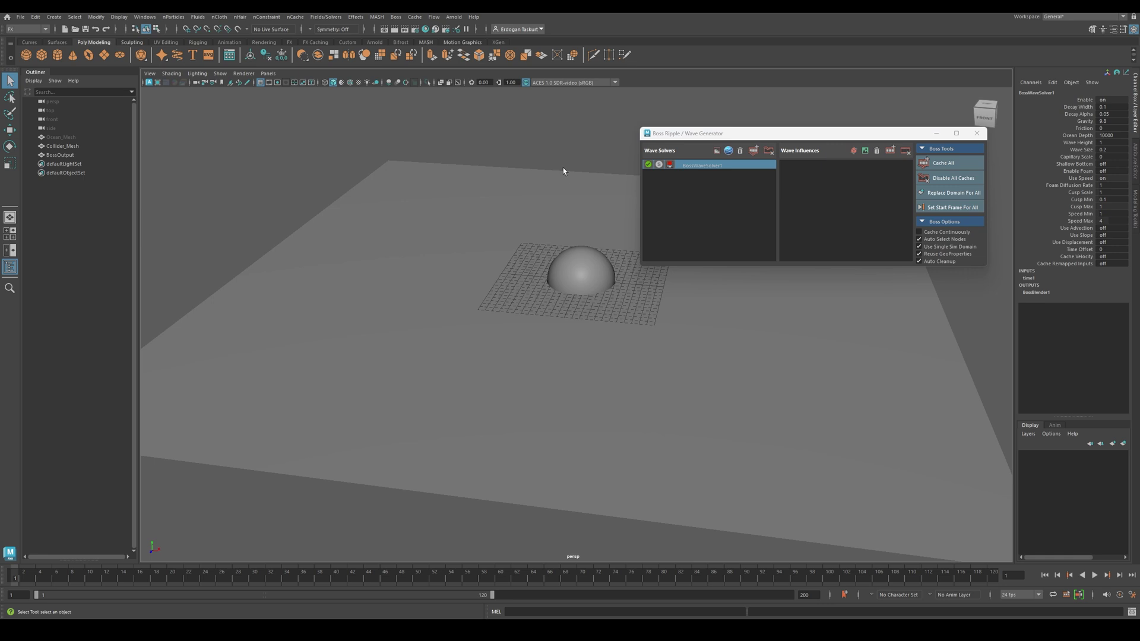
{"action": "left_click_drag", "start_coordinate": [493, 595], "coordinate": [799, 597]}
{"action": "mouse_move", "coordinate": [554, 290]}
{"action": "left_mouse_down", "text": "alt"}
{"action": "mouse_move", "coordinate": [519, 283]}
{"action": "mouse_move", "coordinate": [553, 296]}
{"action": "left_mouse_up", "text": "alt"}
Play the wave solver to preview the ripples around the dome, then stop and rewind
{"action": "left_click", "coordinate": [1096, 576]}
{"action": "mouse_move", "coordinate": [674, 347]}
{"action": "left_mouse_down", "text": "alt"}
{"action": "mouse_move", "coordinate": [677, 303]}
{"action": "mouse_move", "coordinate": [674, 330]}
{"action": "left_mouse_up", "text": "alt"}
{"action": "left_click", "coordinate": [766, 458]}
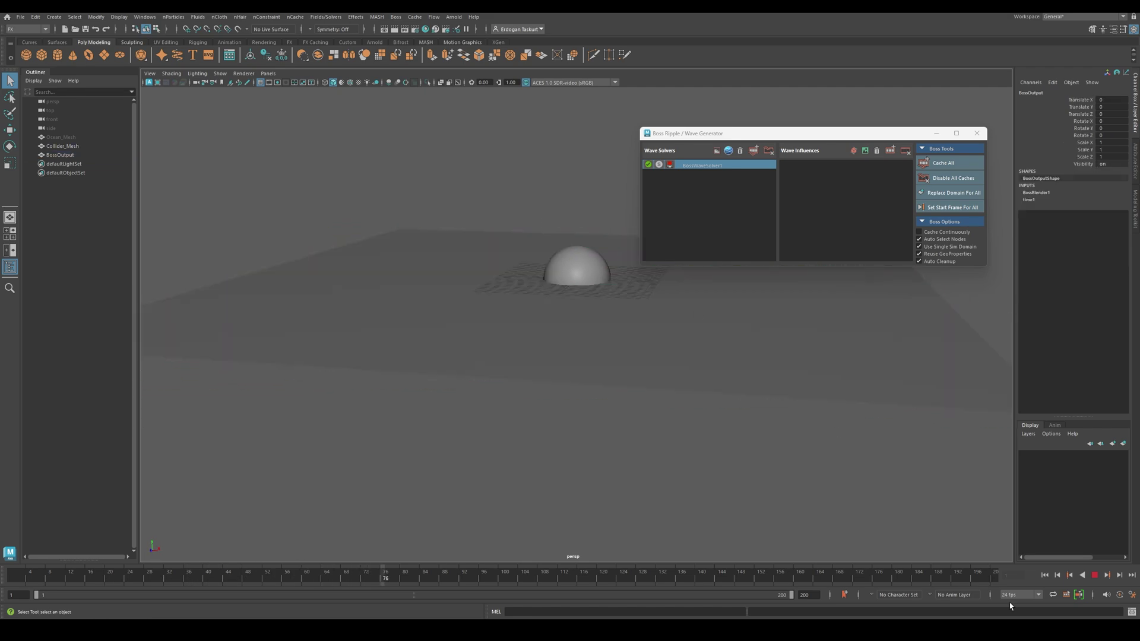
{"action": "left_click", "coordinate": [1096, 576]}
{"action": "left_click", "coordinate": [1045, 576]}
{"action": "left_click_drag", "start_coordinate": [667, 389], "coordinate": [658, 414], "text": "alt"}
{"action": "middle_click_drag", "start_coordinate": [658, 414], "coordinate": [655, 405], "text": "alt"}
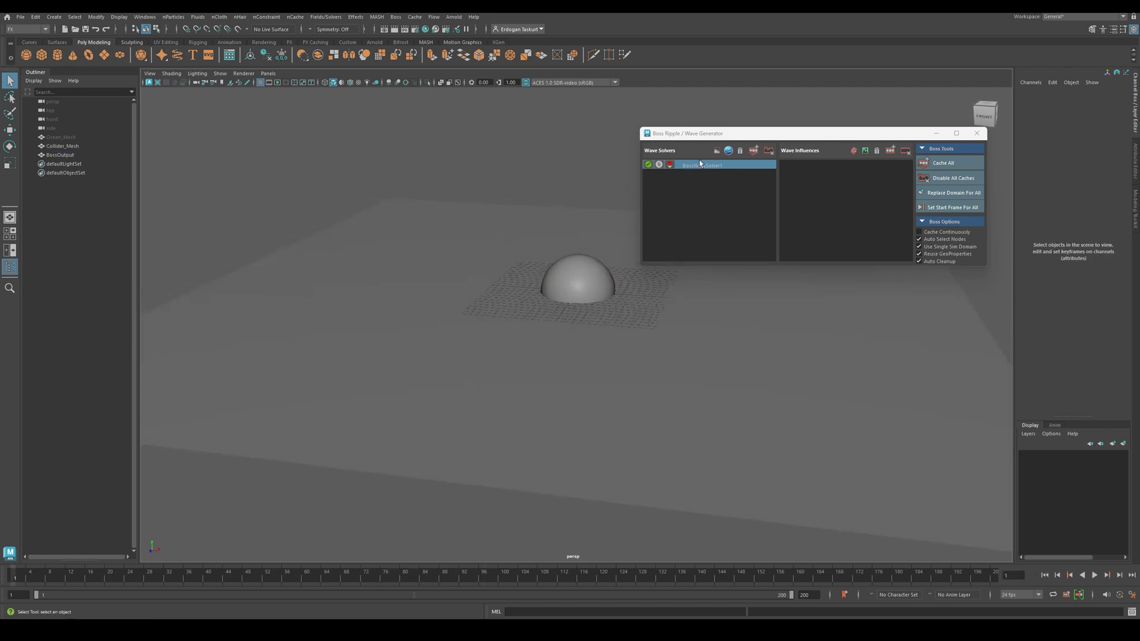
Add BossSpectralWave1 via Create Spectral Waves and preview the rolling ocean waves
{"action": "left_click_drag", "start_coordinate": [699, 136], "coordinate": [694, 130]}
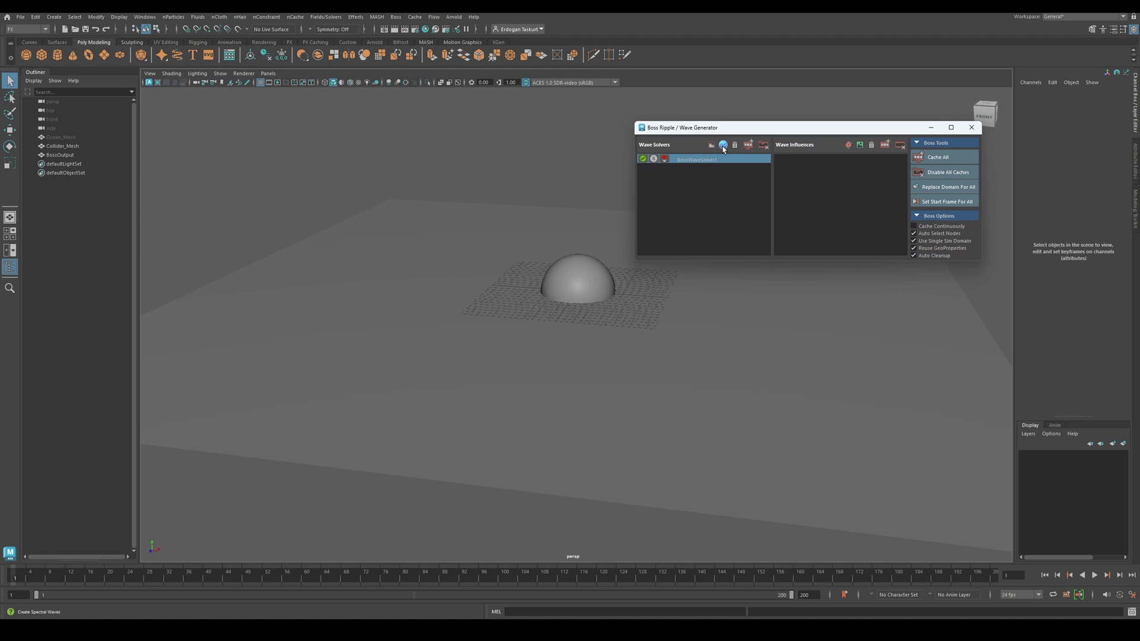
{"action": "left_click", "coordinate": [724, 146]}
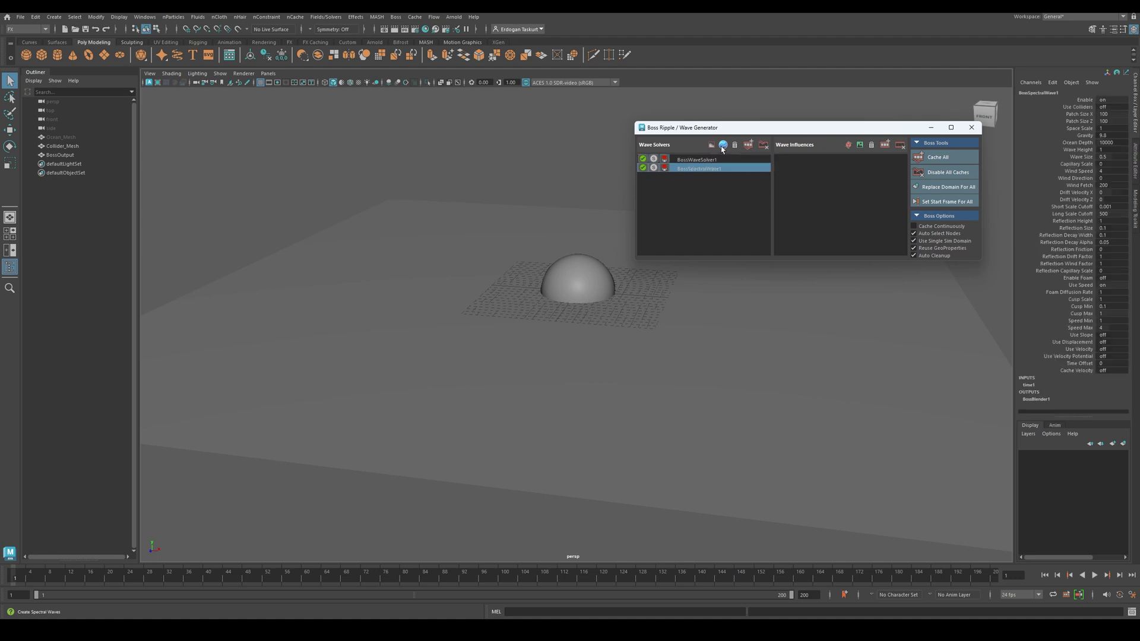
{"action": "left_click", "coordinate": [1096, 576]}
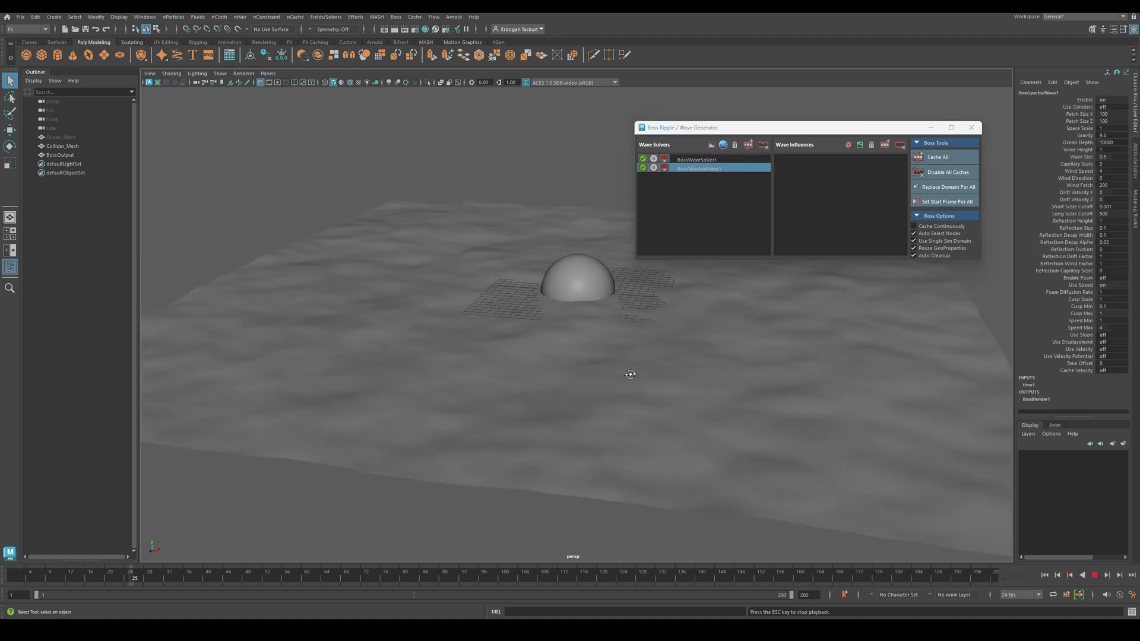
{"action": "left_click_drag", "start_coordinate": [629, 377], "coordinate": [601, 380], "text": "alt"}
{"action": "left_click_drag", "start_coordinate": [522, 330], "coordinate": [582, 349], "text": "alt"}
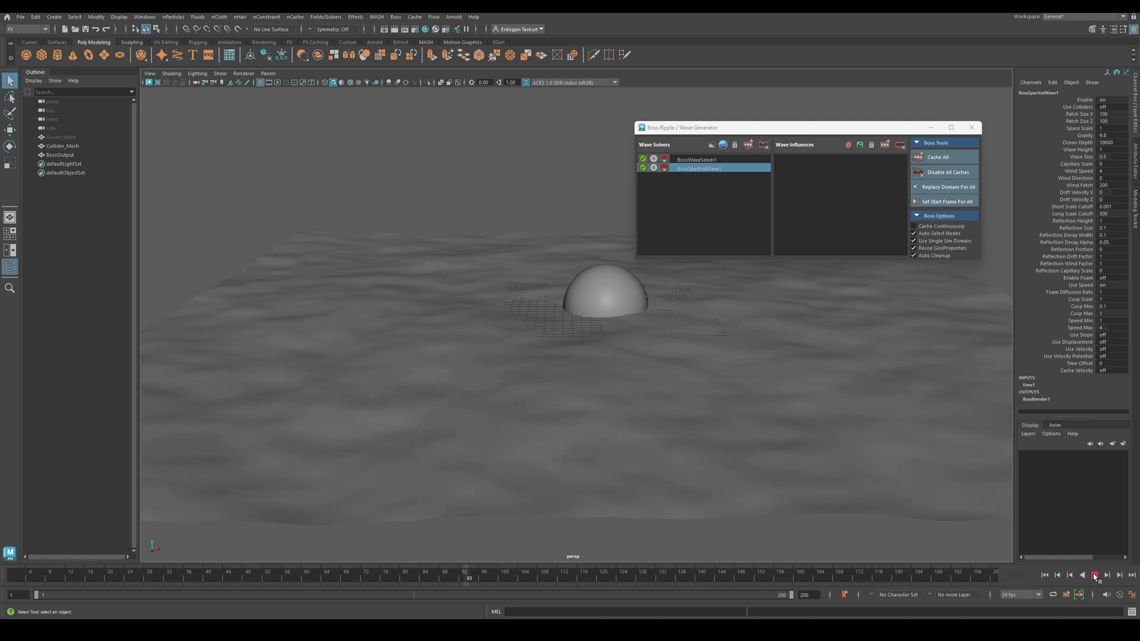
{"action": "left_click", "coordinate": [1095, 575]}
Set BossSpectralWave1's Wave Height to 4 and preview the taller waves
{"action": "left_click", "coordinate": [1045, 575]}
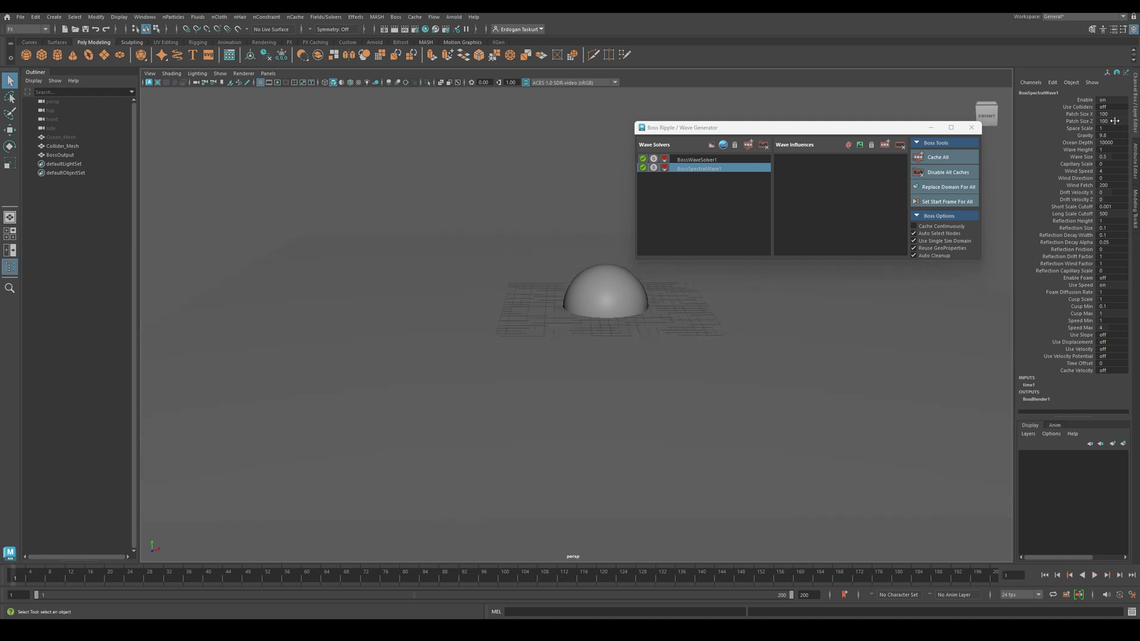
{"action": "left_click", "coordinate": [1135, 159]}
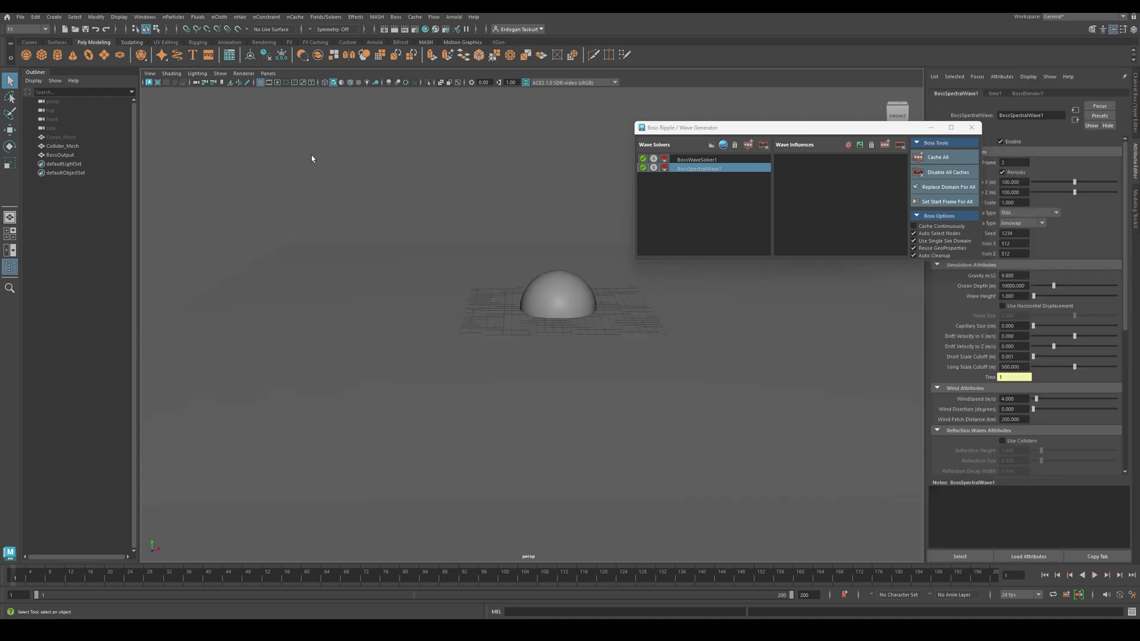
{"action": "left_click_drag", "start_coordinate": [739, 127], "coordinate": [654, 98]}
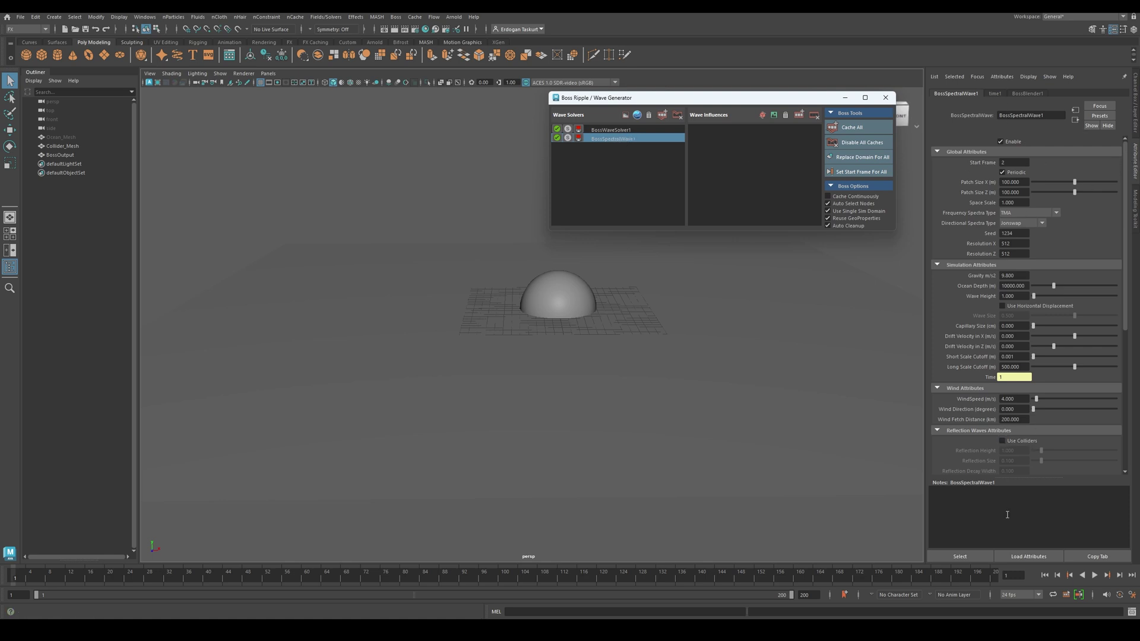
{"action": "left_click", "coordinate": [1012, 399]}
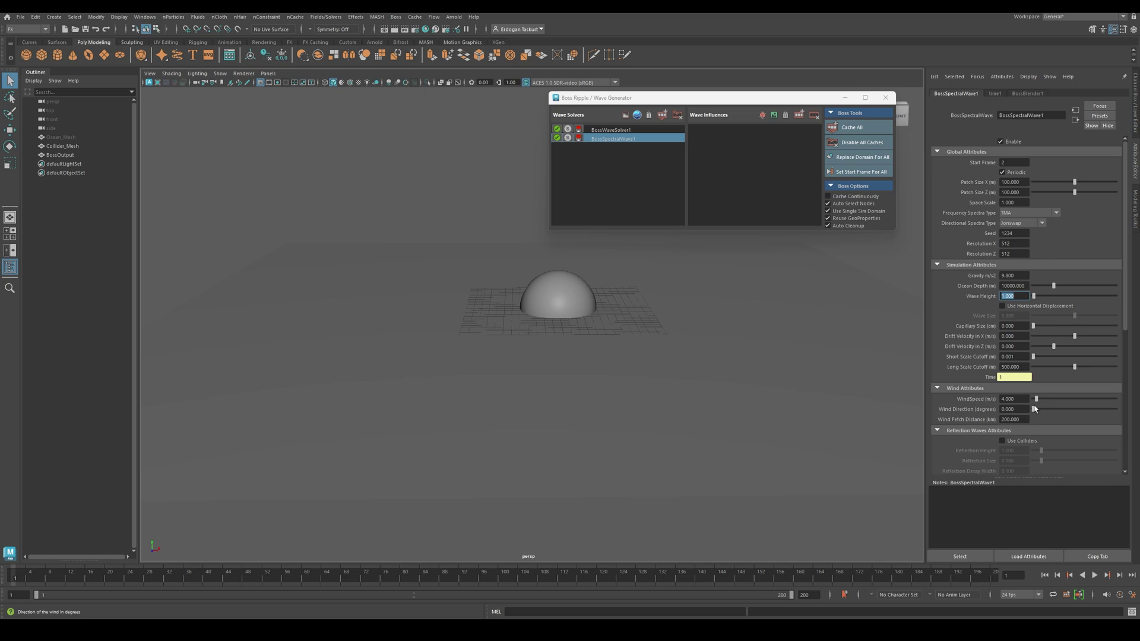
{"action": "type", "text": "4"}
{"action": "key", "text": "Return"}
{"action": "left_click", "coordinate": [1096, 575]}
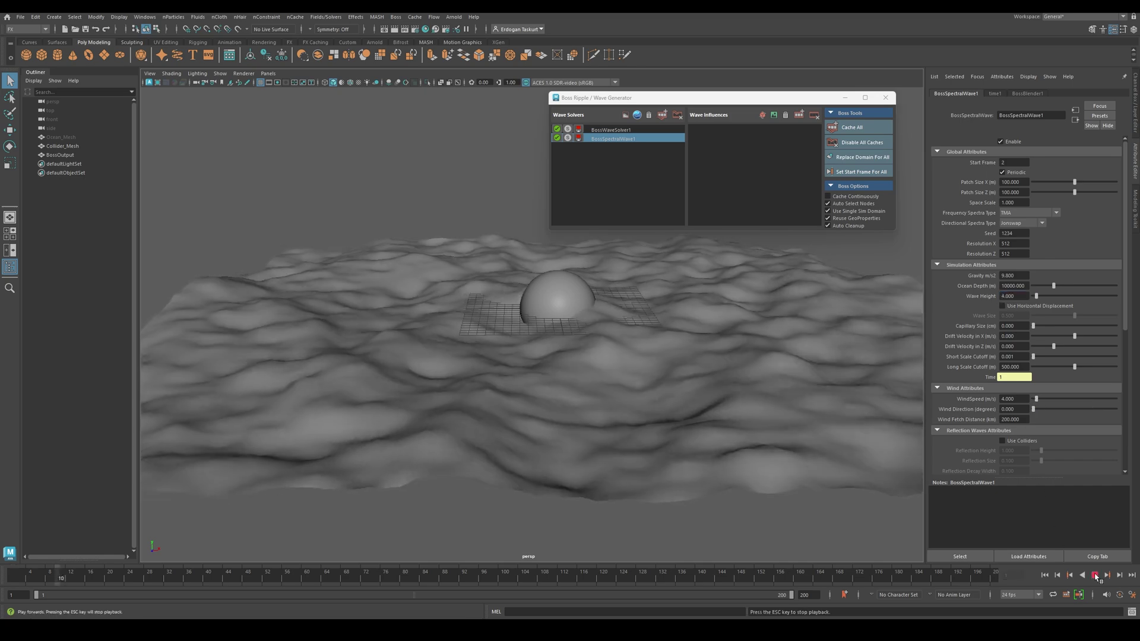
{"action": "left_click", "coordinate": [1096, 575]}
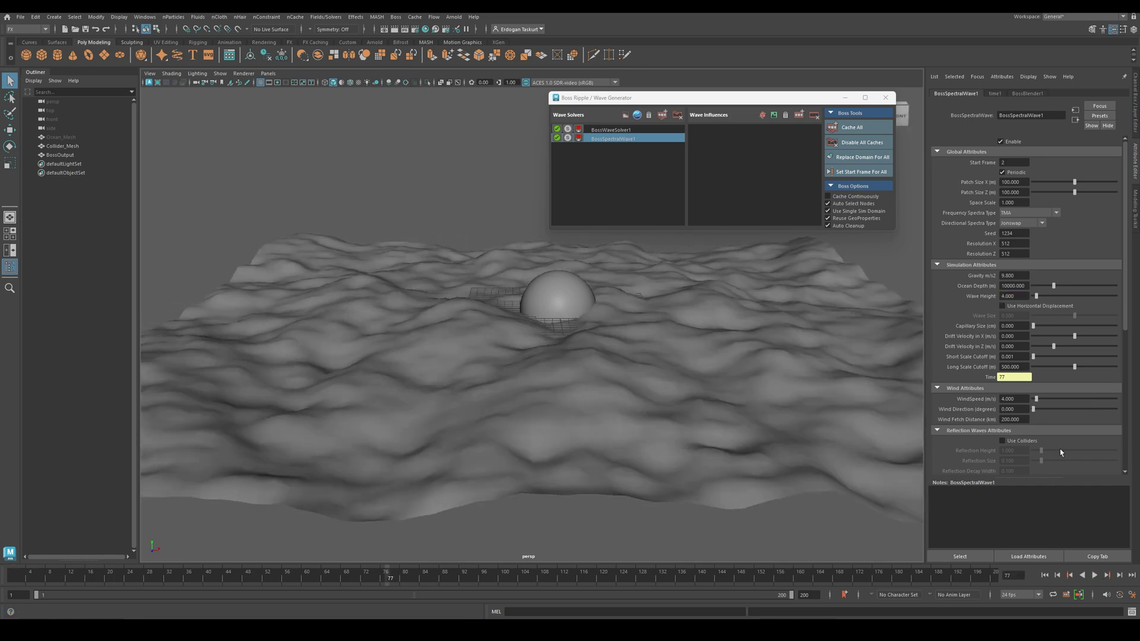
Lower Wave Height to 2 and preview the gentler waves
{"action": "left_click", "coordinate": [996, 298]}
{"action": "type", "text": "2"}
{"action": "left_click", "coordinate": [1095, 575]}
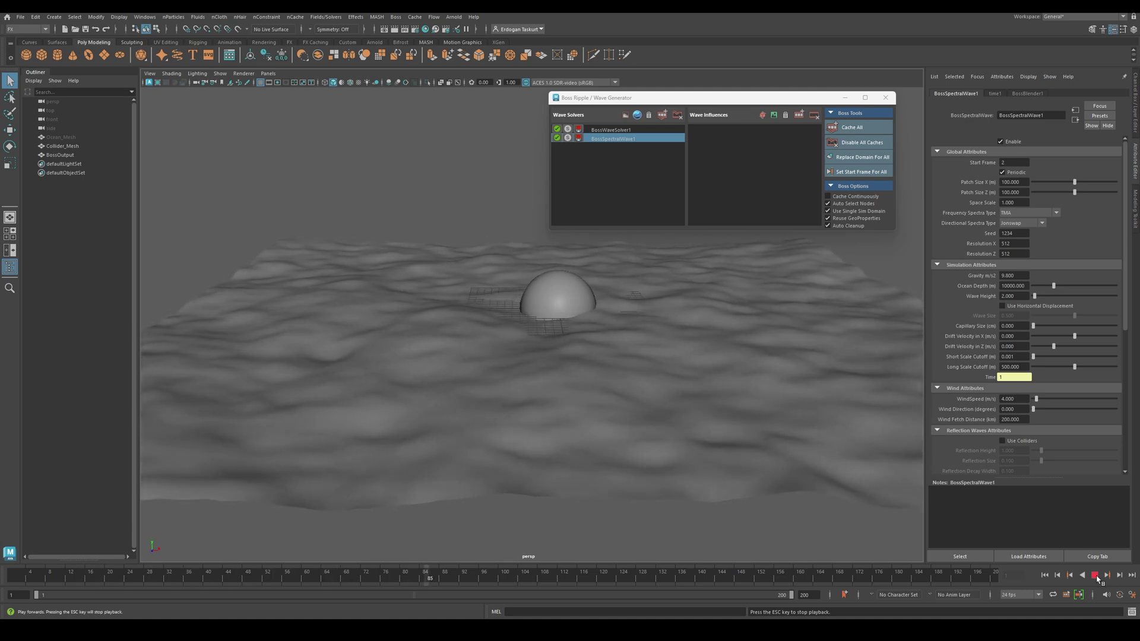
{"action": "left_click", "coordinate": [1095, 575]}
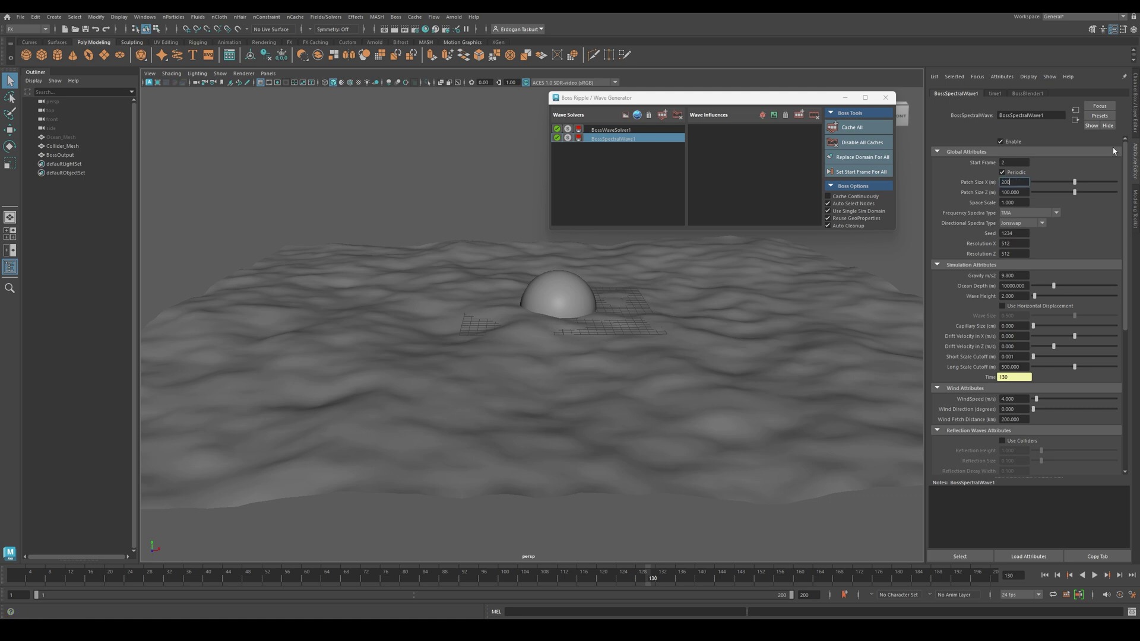
Try Patch Size X of 200, then 50, previewing the ocean after each
{"action": "key", "text": "Tab"}
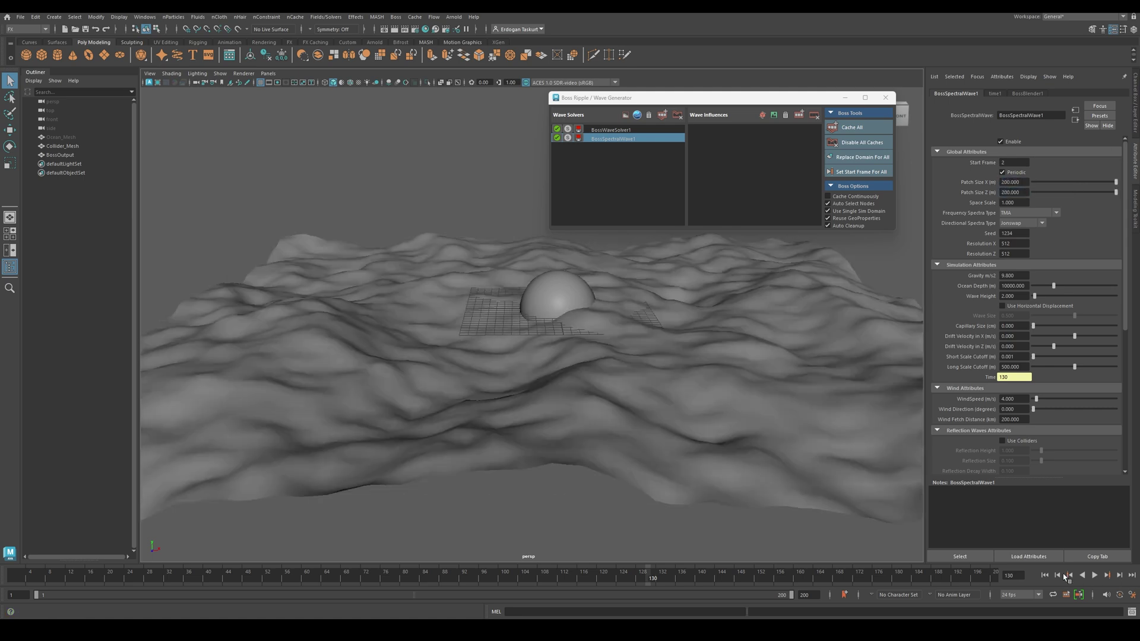
{"action": "left_click", "coordinate": [1045, 575]}
{"action": "left_click", "coordinate": [1095, 575]}
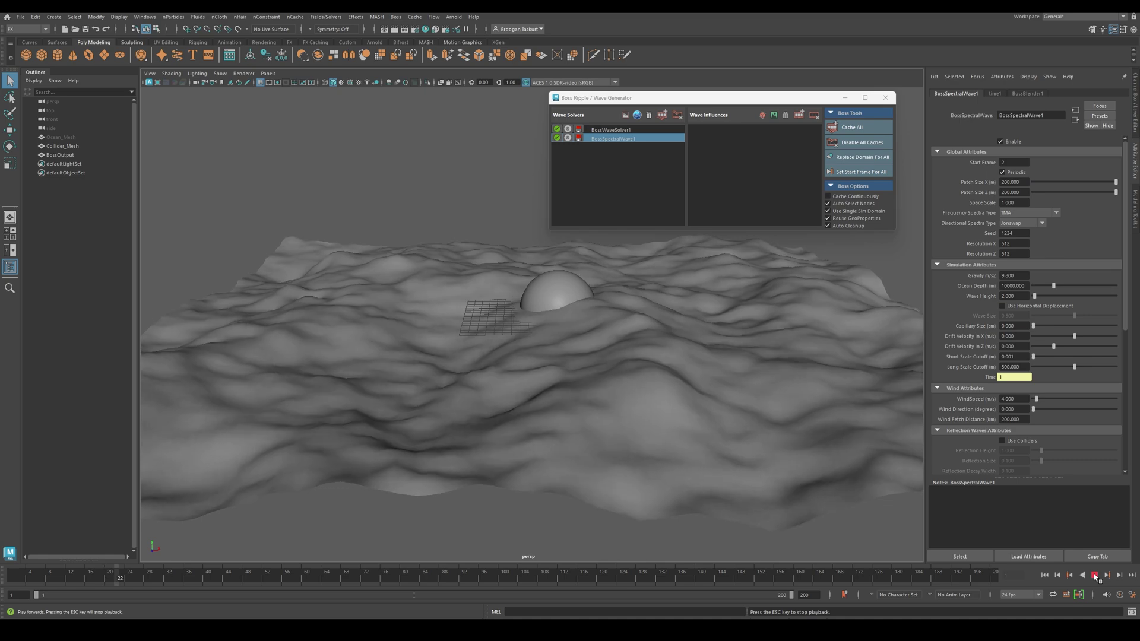
{"action": "left_click", "coordinate": [1096, 575]}
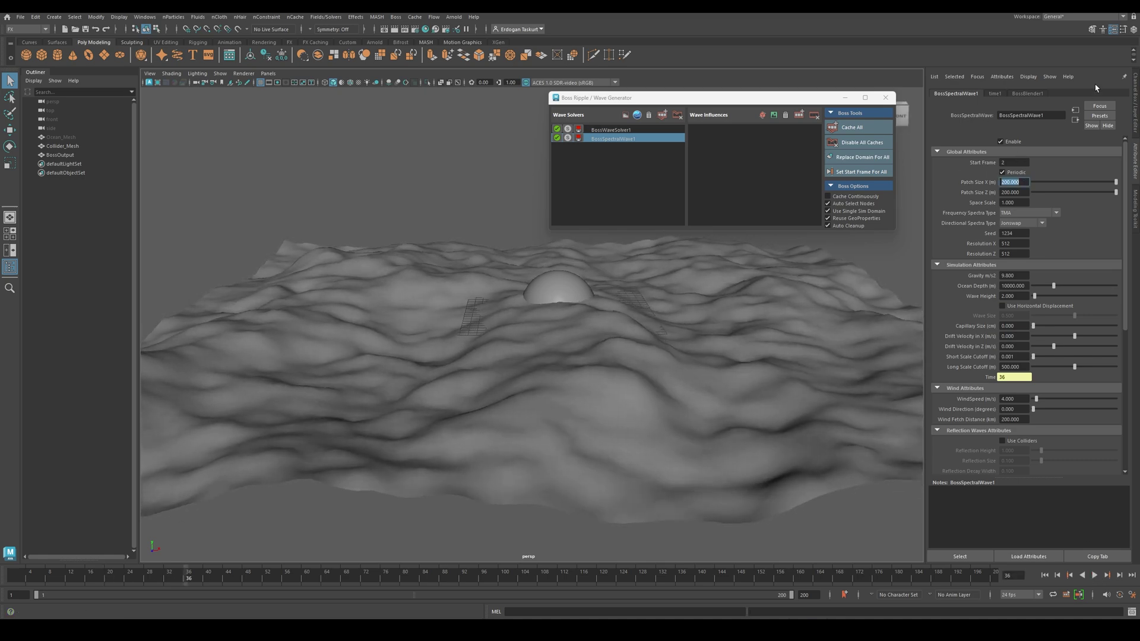
{"action": "type", "text": "50"}
{"action": "key", "text": "Return"}
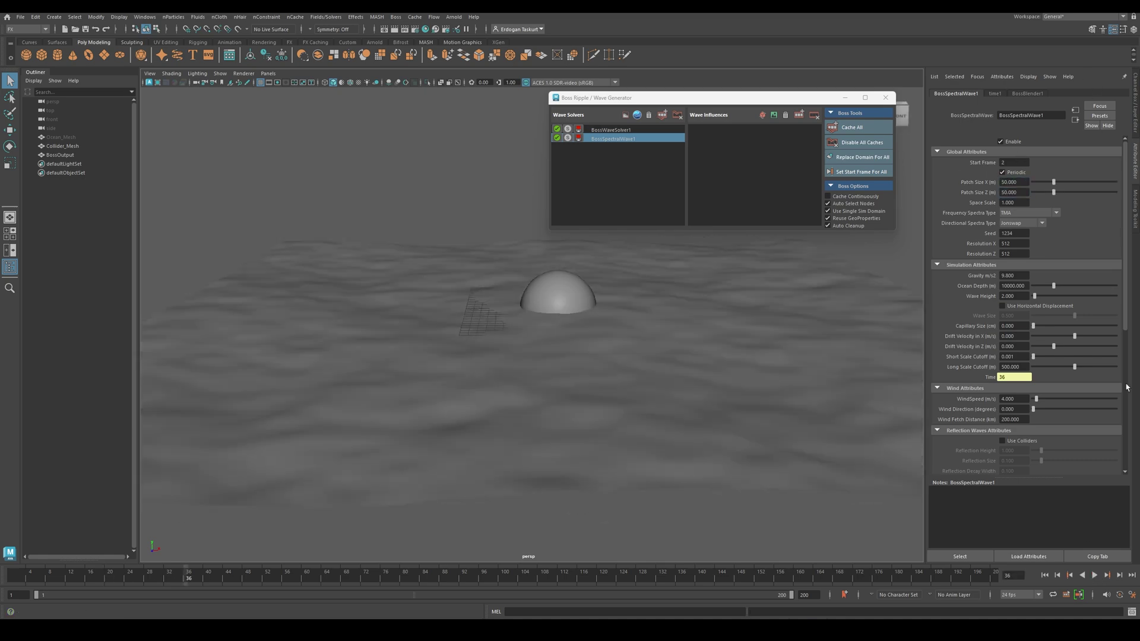
{"action": "left_click", "coordinate": [1045, 575]}
{"action": "left_click", "coordinate": [1095, 575]}
Return Patch Size X to 200 and inspect the ocean wireframe during playback
{"action": "left_click", "coordinate": [726, 408]}
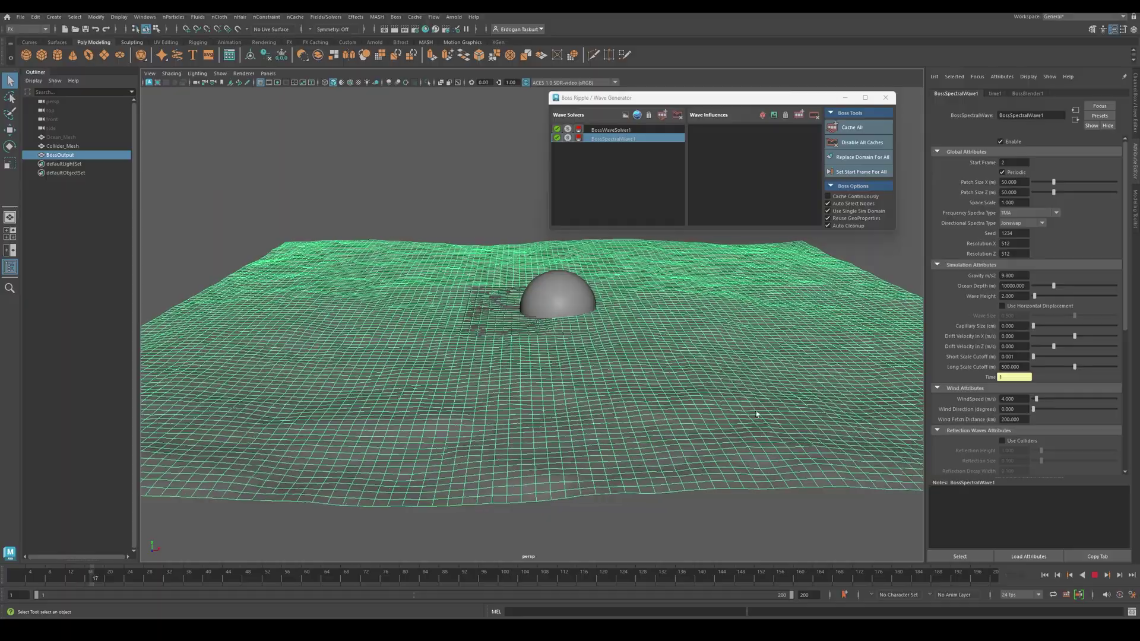
{"action": "left_click_drag", "start_coordinate": [1022, 182], "coordinate": [987, 136]}
{"action": "type", "text": "1"}
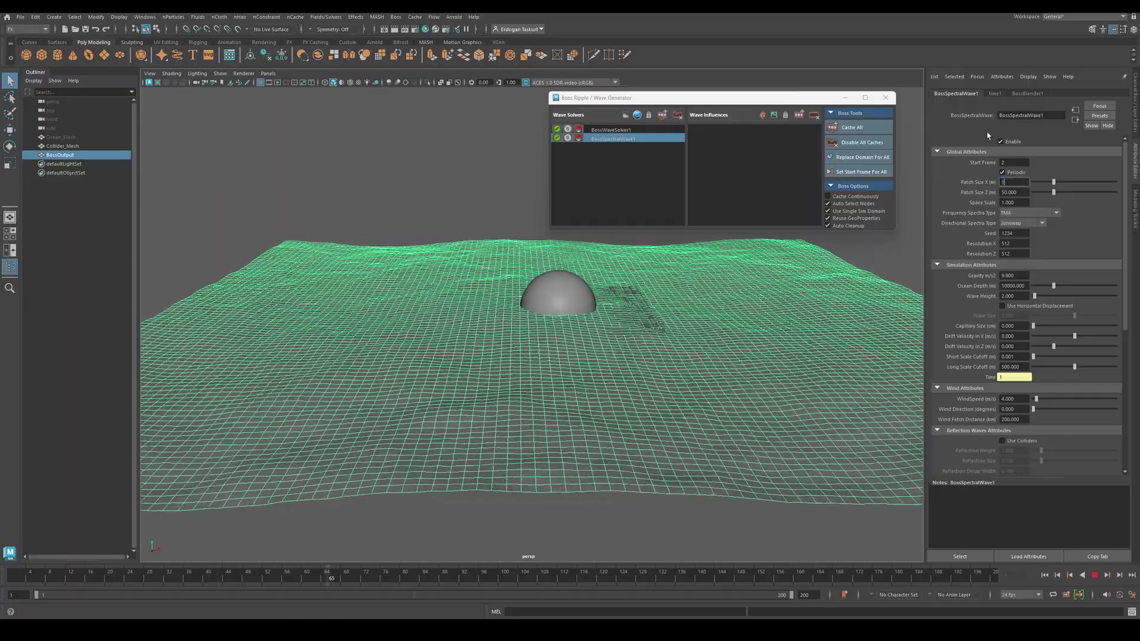
{"action": "type", "text": "00"}
{"action": "key", "text": "Return"}
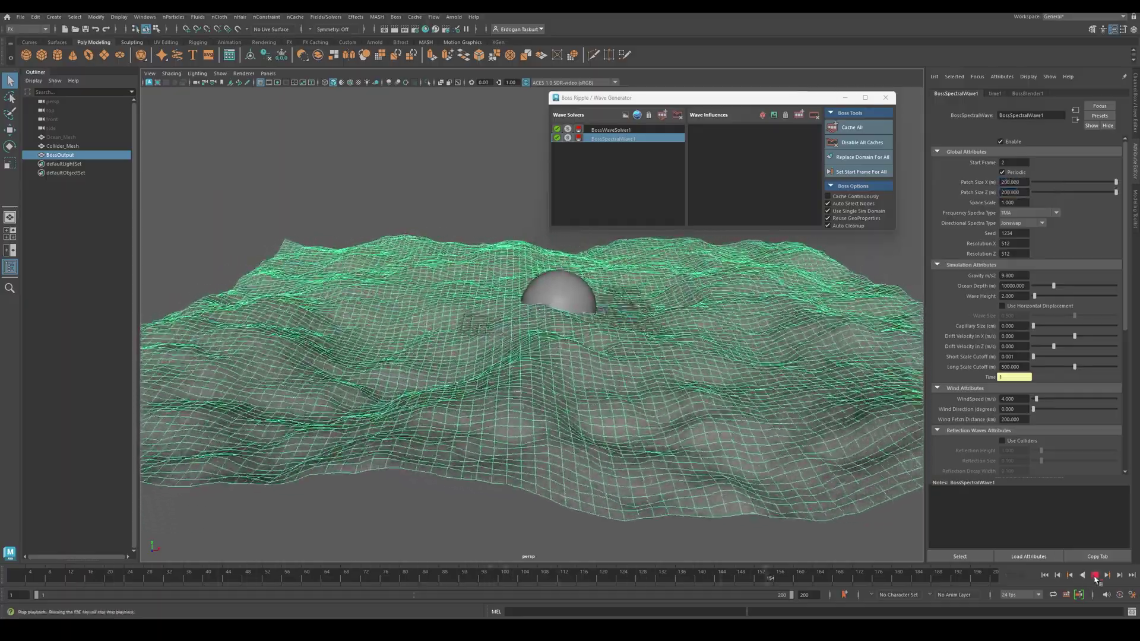
{"action": "left_click_drag", "start_coordinate": [553, 368], "coordinate": [608, 419], "text": "alt"}
{"action": "left_click", "coordinate": [1095, 575]}
Set Patch Size X and Z to 100, then settle on 80
{"action": "left_click", "coordinate": [613, 138]}
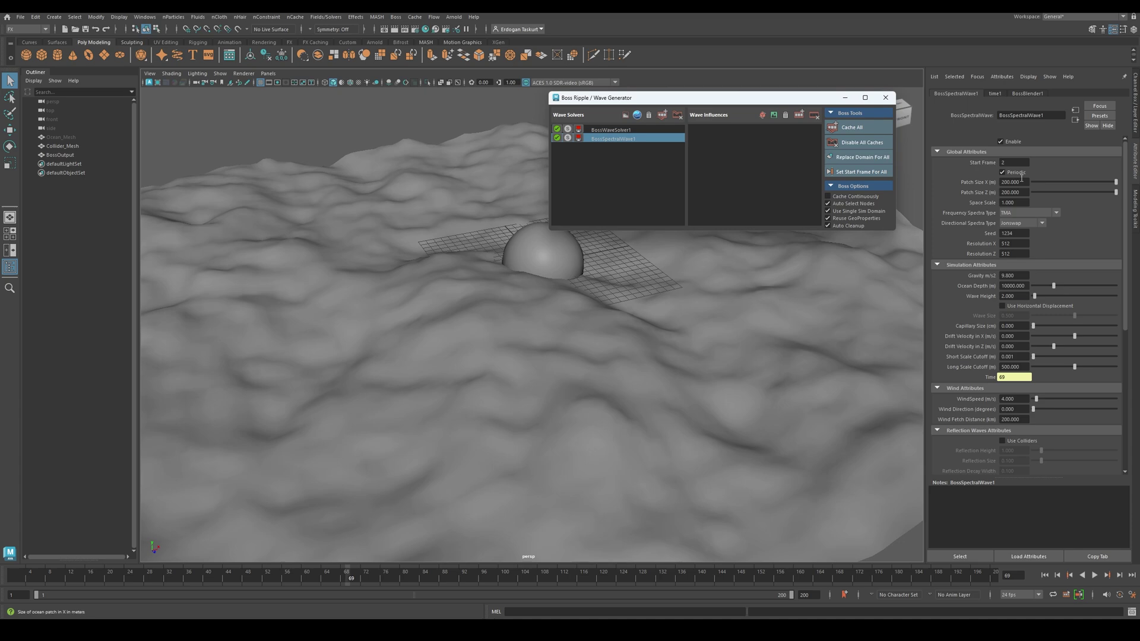
{"action": "left_click_drag", "start_coordinate": [1022, 181], "coordinate": [989, 180]}
{"action": "type", "text": "100"}
{"action": "key", "text": "Tab"}
{"action": "type", "text": "100"}
{"action": "key", "text": "Return"}
{"action": "left_click_drag", "start_coordinate": [558, 297], "coordinate": [514, 255], "text": "alt"}
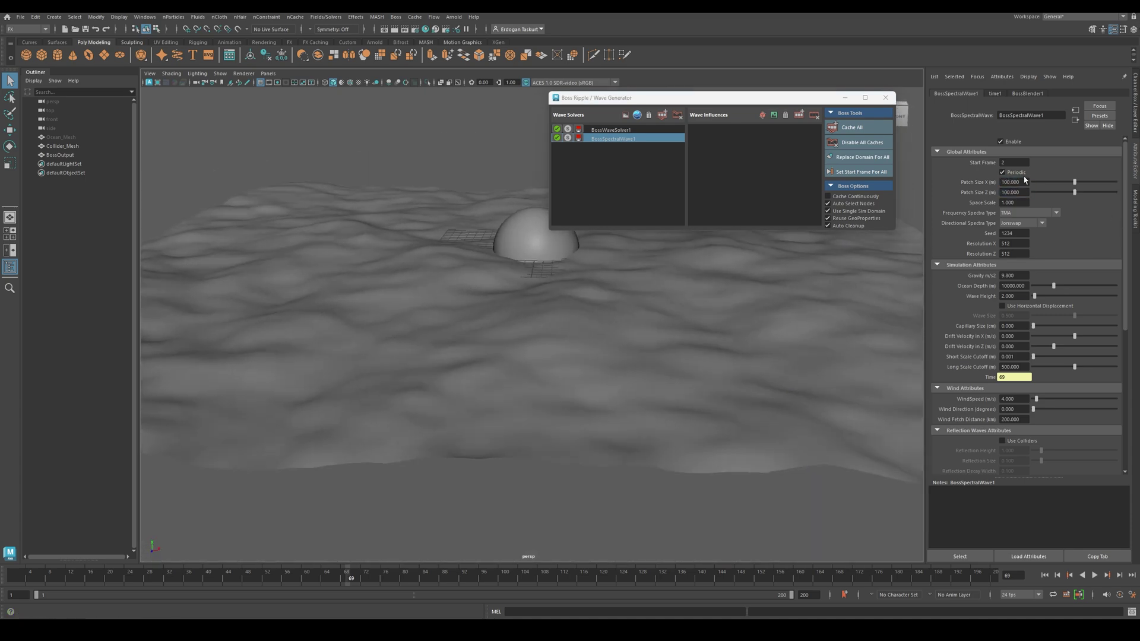
{"action": "type", "text": "80"}
{"action": "key", "text": "Return"}
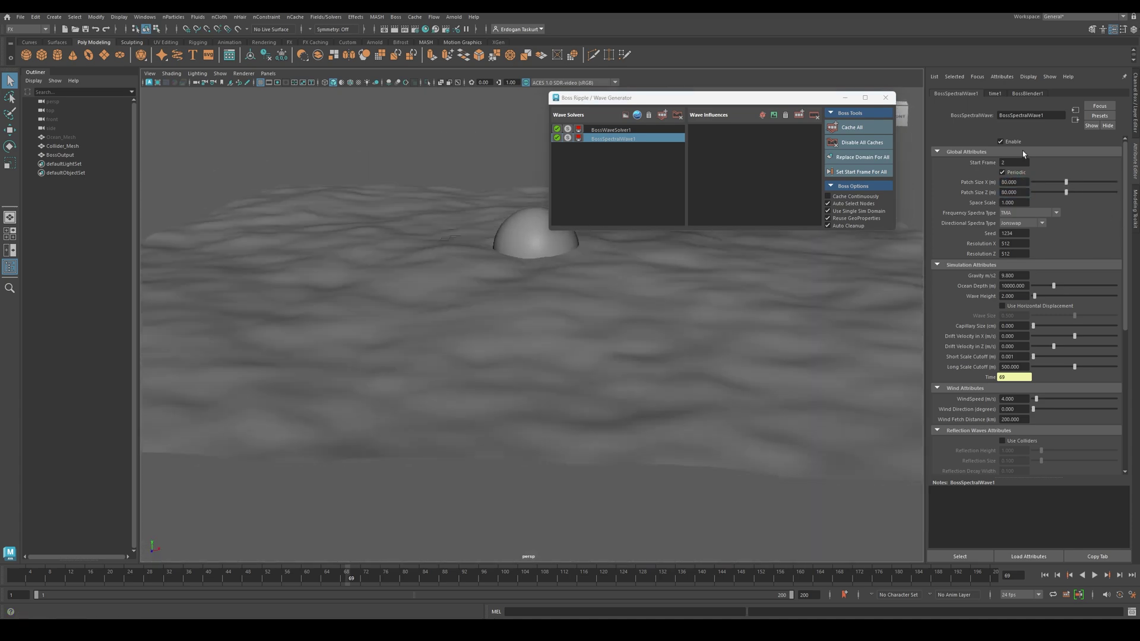
{"action": "left_click", "coordinate": [607, 313]}
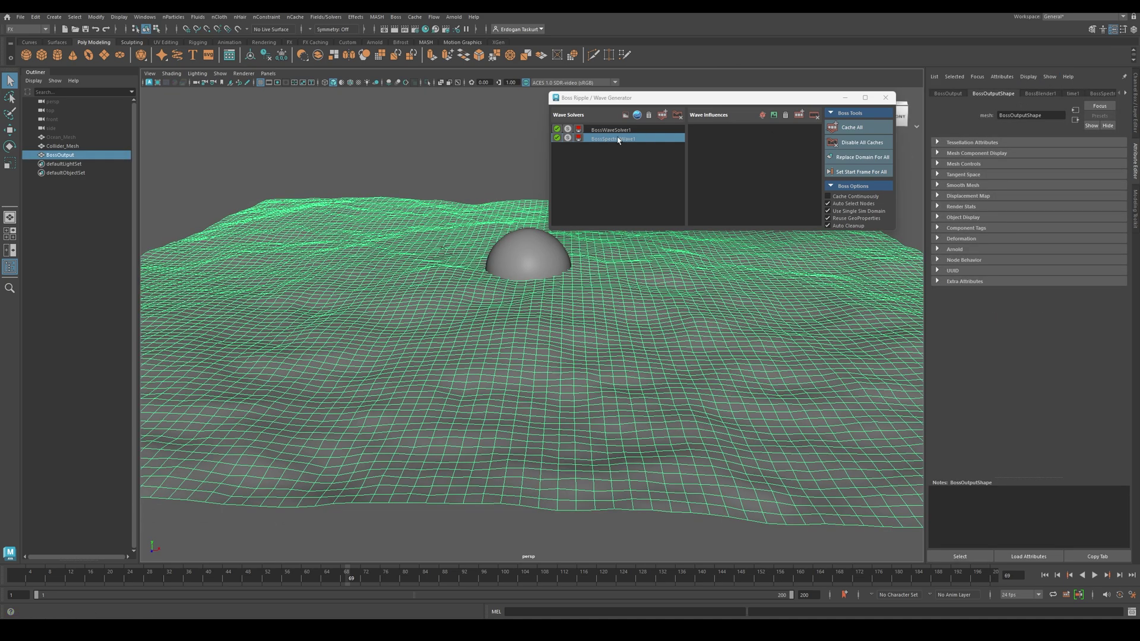
Scroll through BossSpectralWave1's attributes and display BossWaveSolver1's settings instead
{"action": "left_click", "coordinate": [618, 139]}
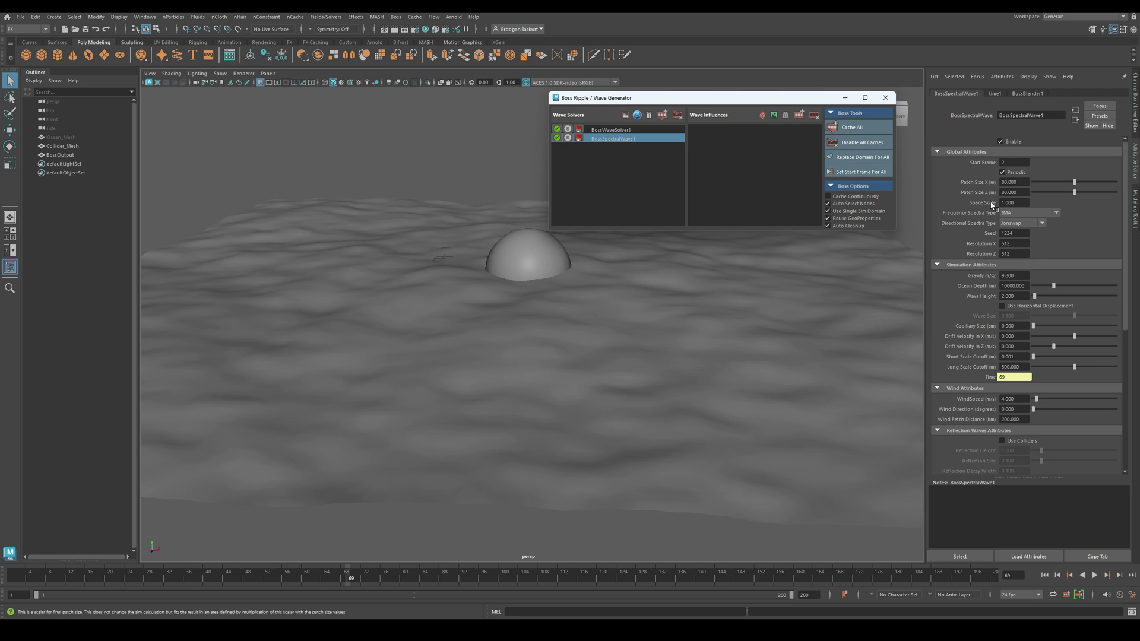
{"action": "scroll", "coordinate": [988, 261], "scroll_direction": "down", "scroll_amount": 3}
{"action": "scroll", "coordinate": [987, 277], "scroll_direction": "down", "scroll_amount": 4}
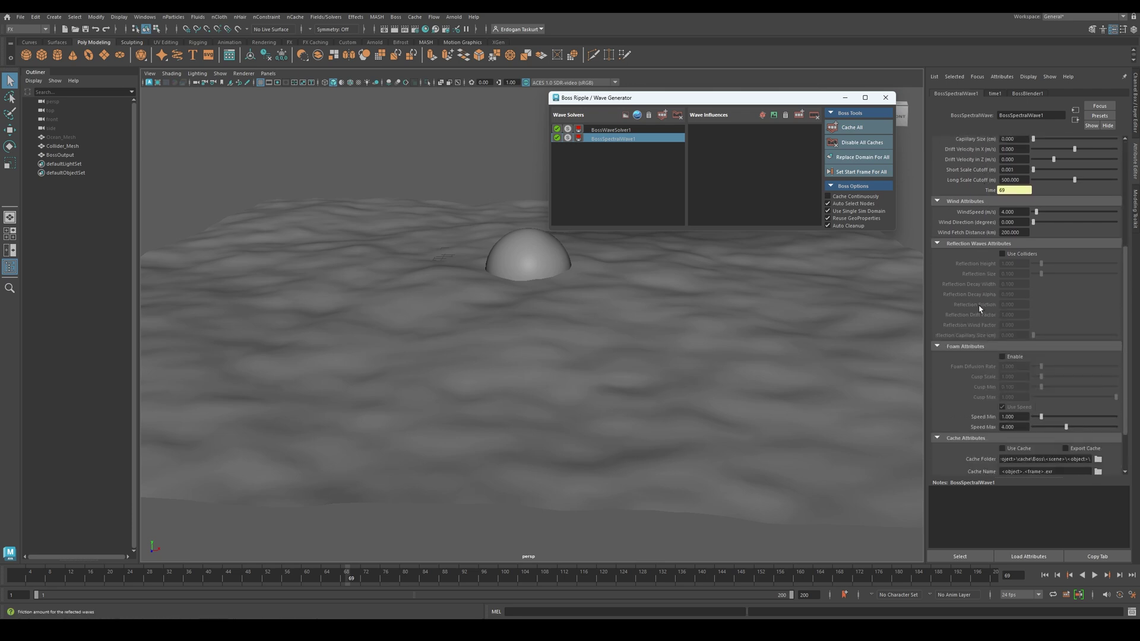
{"action": "scroll", "coordinate": [979, 297], "scroll_direction": "down", "scroll_amount": 2}
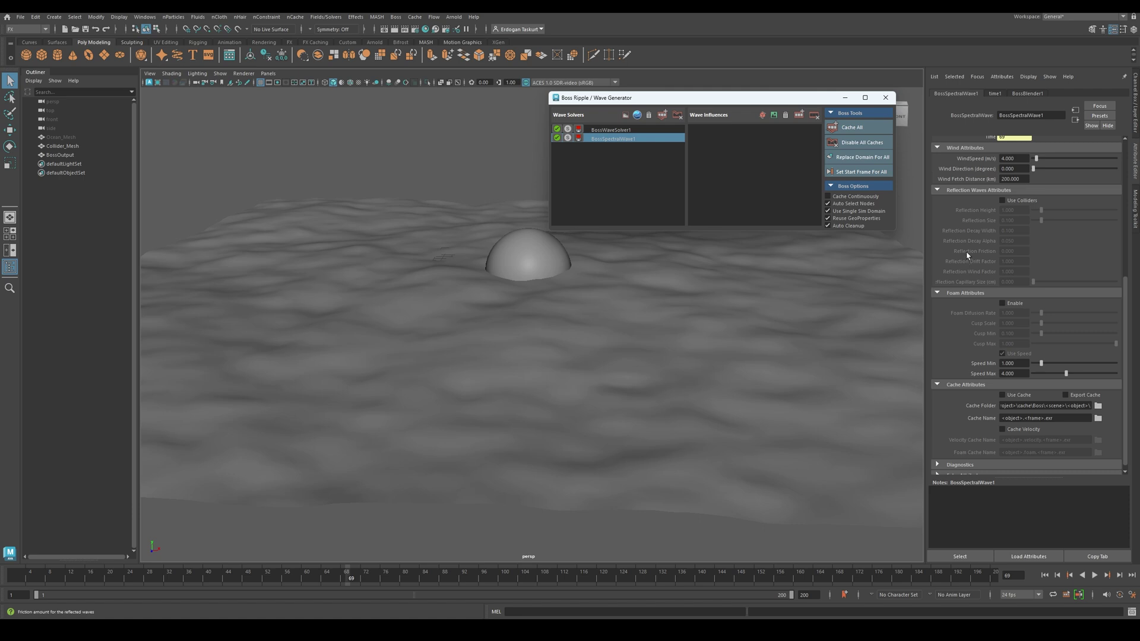
{"action": "mouse_move", "coordinate": [701, 265]}
{"action": "left_mouse_down", "text": "alt"}
{"action": "mouse_move", "coordinate": [679, 266]}
{"action": "mouse_move", "coordinate": [695, 265]}
{"action": "left_mouse_up", "text": "alt"}
{"action": "middle_click_drag", "start_coordinate": [695, 265], "coordinate": [698, 285], "text": "alt"}
{"action": "left_click", "coordinate": [620, 130]}
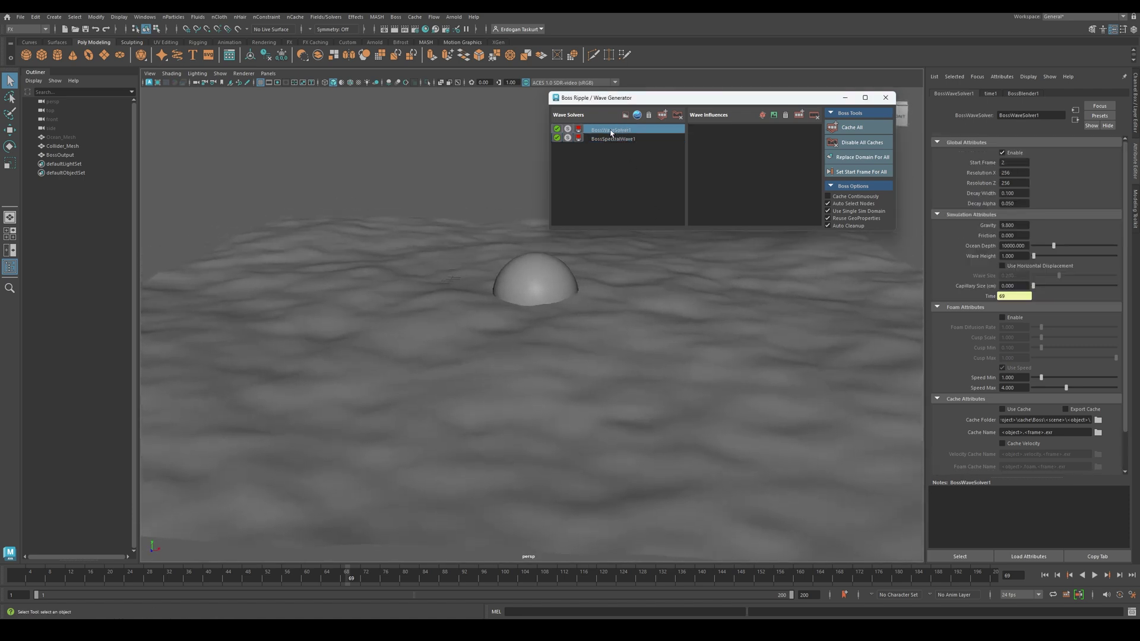
{"action": "scroll", "coordinate": [968, 214], "scroll_direction": "down", "scroll_amount": 2}
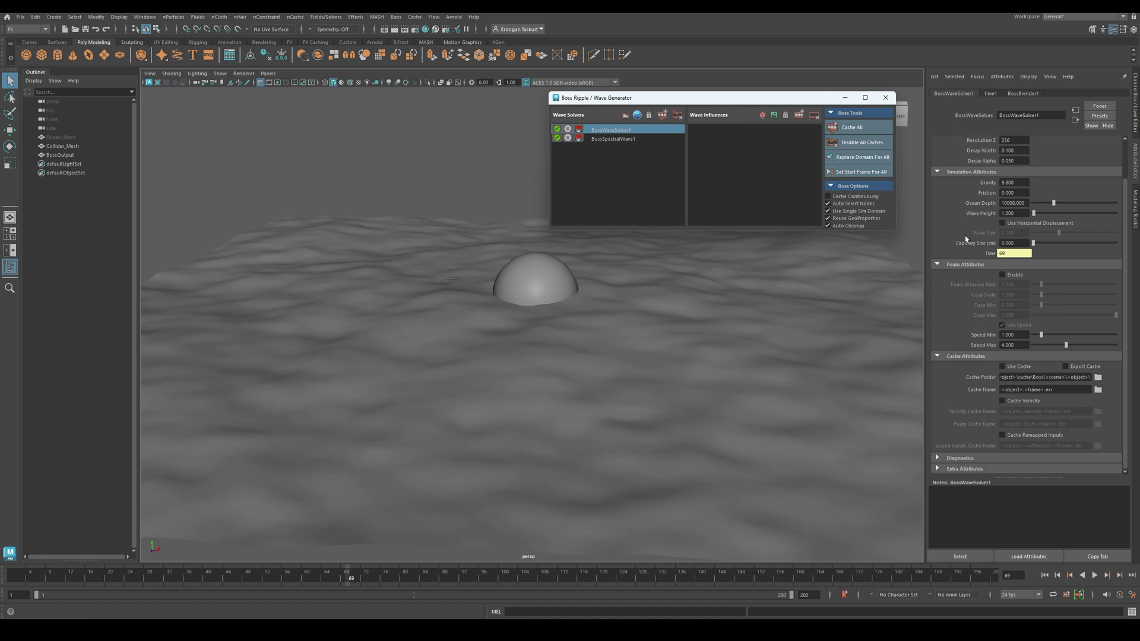
{"action": "scroll", "coordinate": [967, 209], "scroll_direction": "up", "scroll_amount": 2}
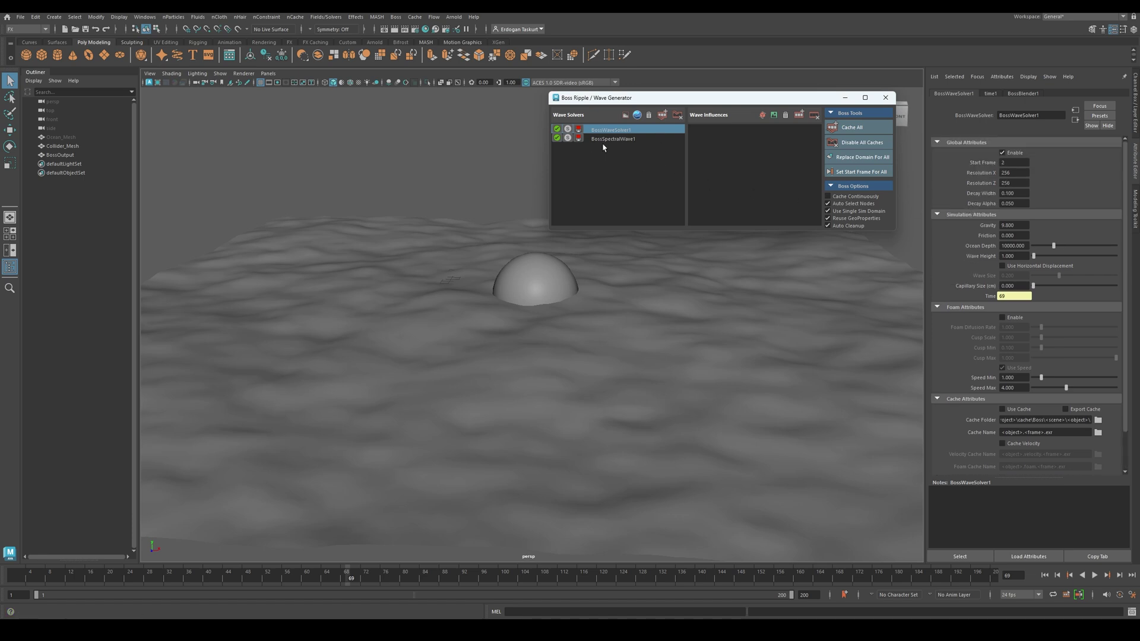
{"action": "left_click_drag", "start_coordinate": [504, 265], "coordinate": [517, 304], "text": "alt"}
Rewind to the first frame and play the ocean animation from a lower, closer angle
{"action": "left_click", "coordinate": [1045, 576]}
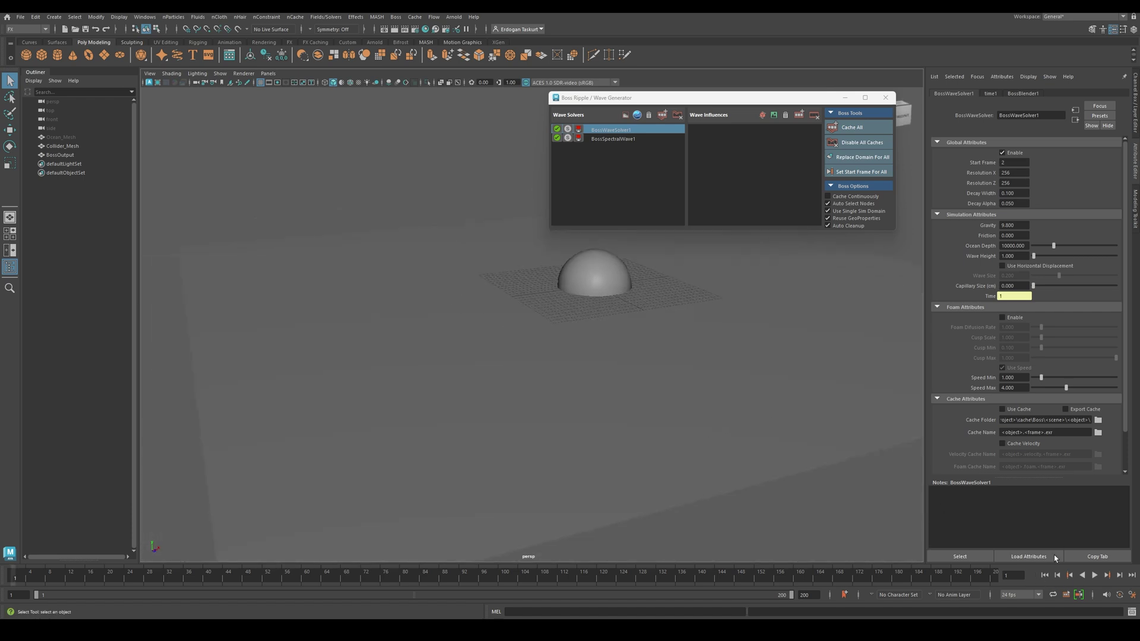
{"action": "left_click", "coordinate": [1096, 576]}
{"action": "left_click_drag", "start_coordinate": [777, 394], "coordinate": [845, 516], "text": "alt"}
{"action": "right_click_drag", "start_coordinate": [845, 517], "coordinate": [748, 433], "text": "alt"}
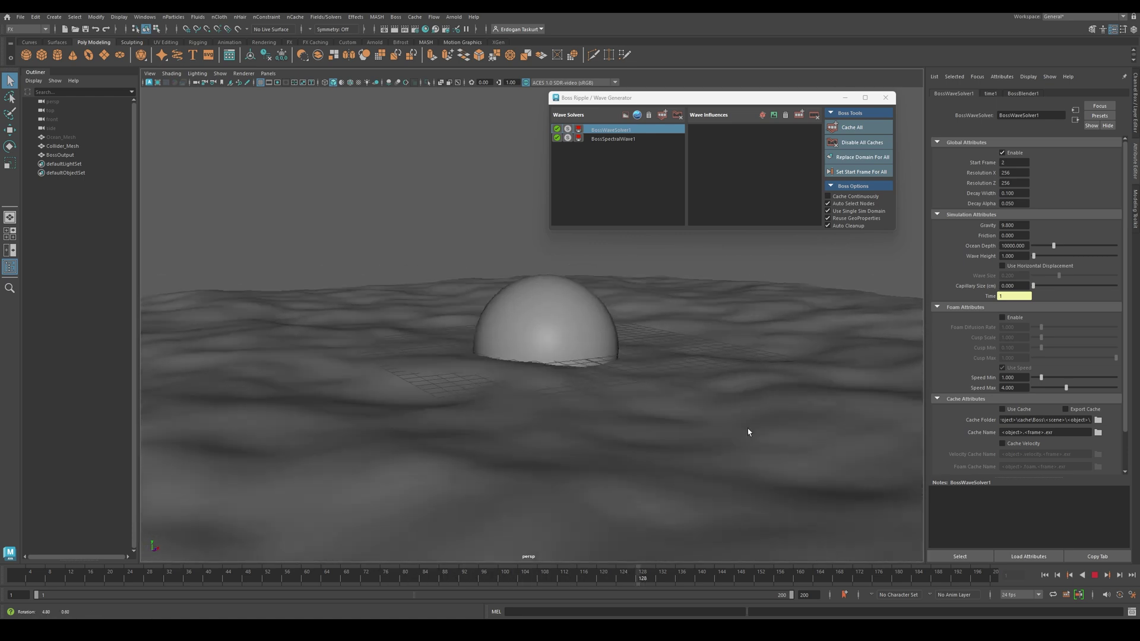
Hide the viewport grid and close in on the hemisphere amid the moving waves
{"action": "left_click", "coordinate": [261, 82]}
{"action": "left_click_drag", "start_coordinate": [578, 318], "coordinate": [598, 267], "text": "alt"}
{"action": "right_click_drag", "start_coordinate": [598, 267], "coordinate": [573, 306], "text": "alt"}
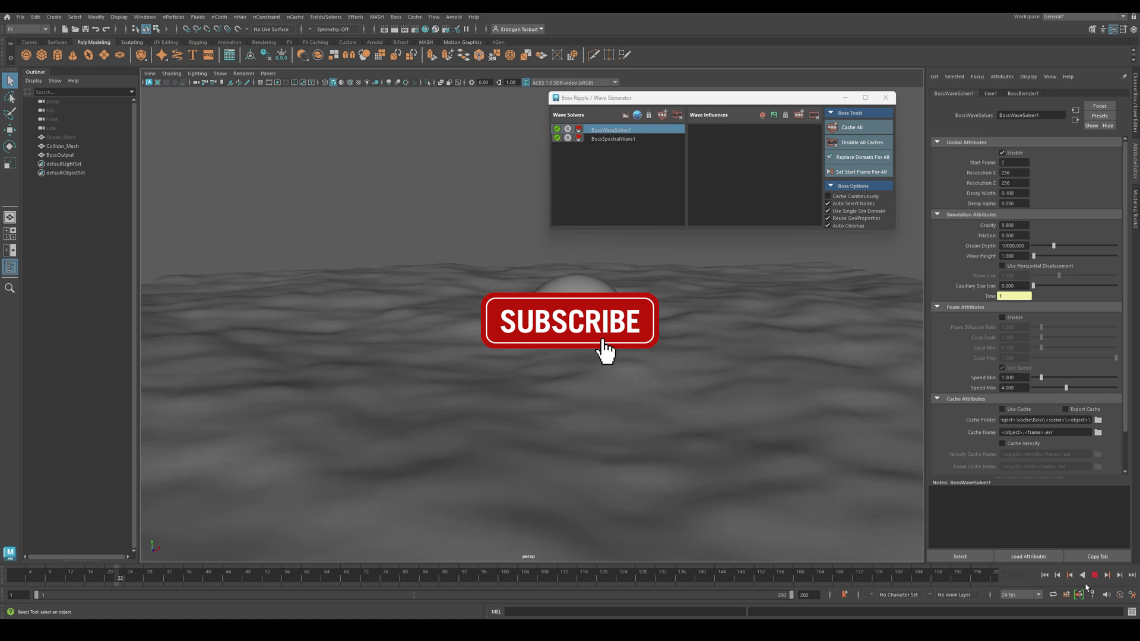
{"action": "left_click_drag", "start_coordinate": [573, 305], "coordinate": [656, 341], "text": "alt"}
{"action": "right_click_drag", "start_coordinate": [656, 341], "coordinate": [690, 388], "text": "alt"}
{"action": "left_click_drag", "start_coordinate": [689, 388], "coordinate": [705, 337], "text": "alt"}
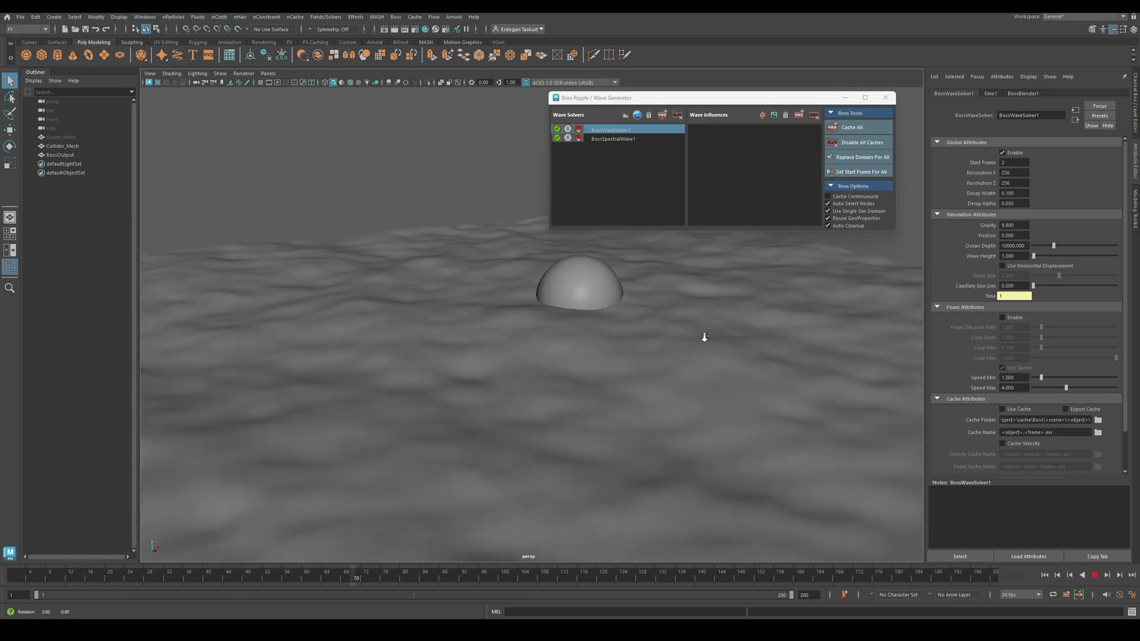
{"action": "middle_click_drag", "start_coordinate": [705, 336], "coordinate": [703, 371], "text": "alt"}
Move the Boss wave generator window aside, then select and deselect the ocean mesh
{"action": "left_click_drag", "start_coordinate": [623, 97], "coordinate": [723, 30]}
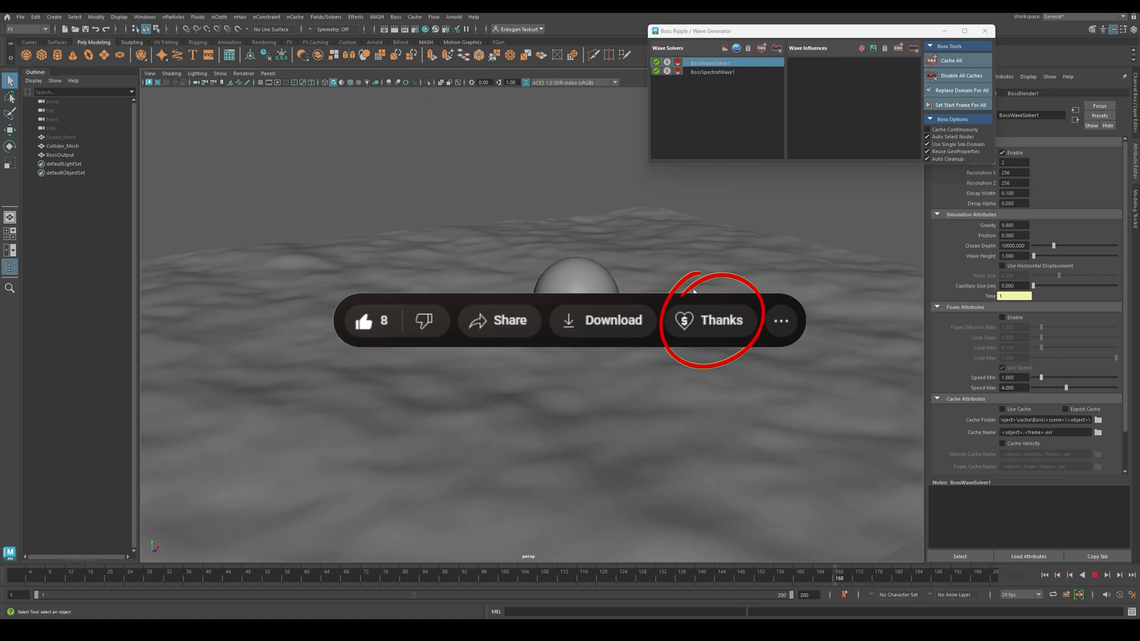
{"action": "left_click", "coordinate": [797, 237]}
{"action": "left_click", "coordinate": [802, 236]}
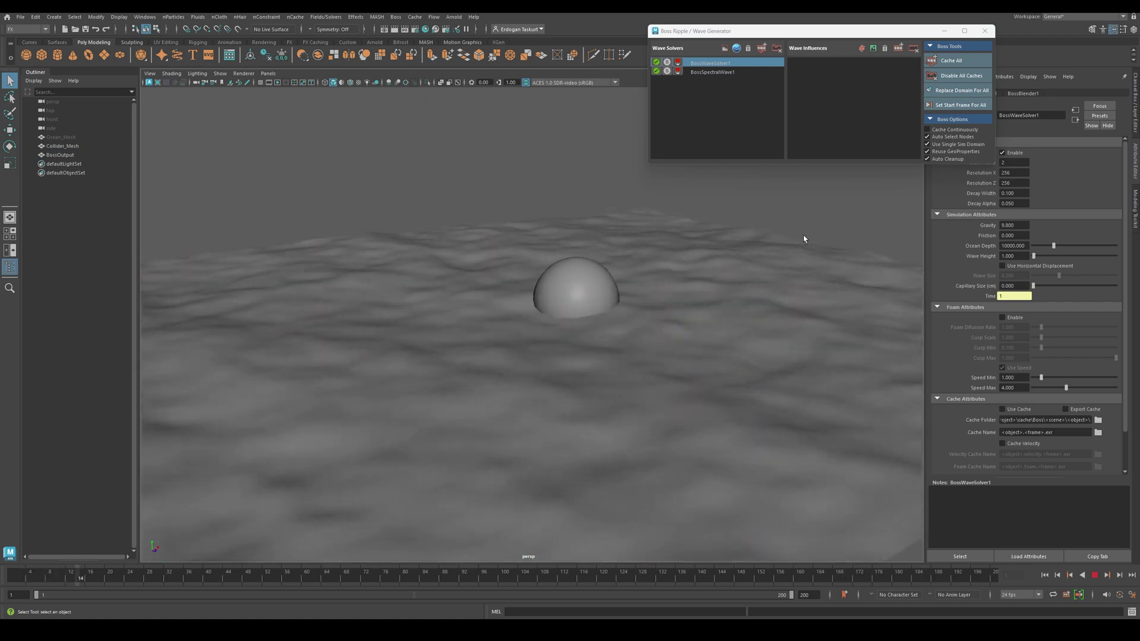